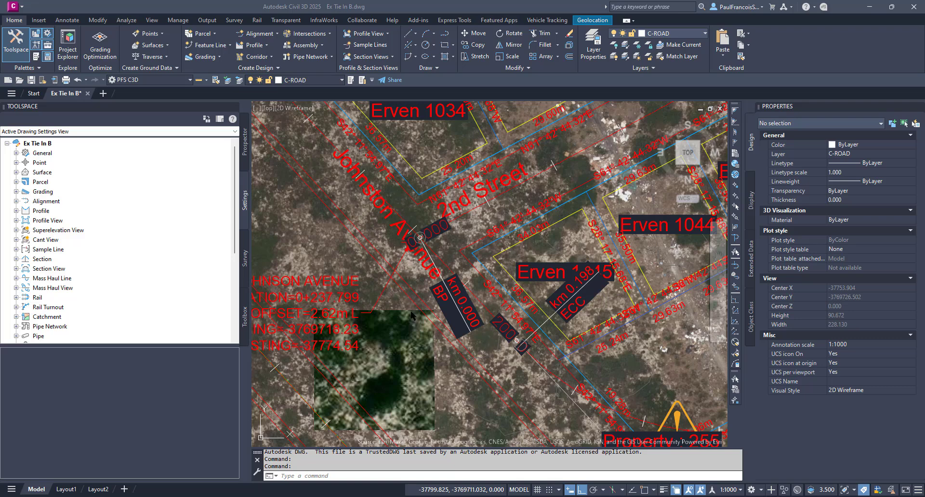
Examine the site layout over the satellite imagery, from the surrounding roads to the 2nd Street and 3rd Street junctions.
{"action": "scroll", "coordinate": [411, 303], "scroll_direction": "down", "scroll_amount": 4}
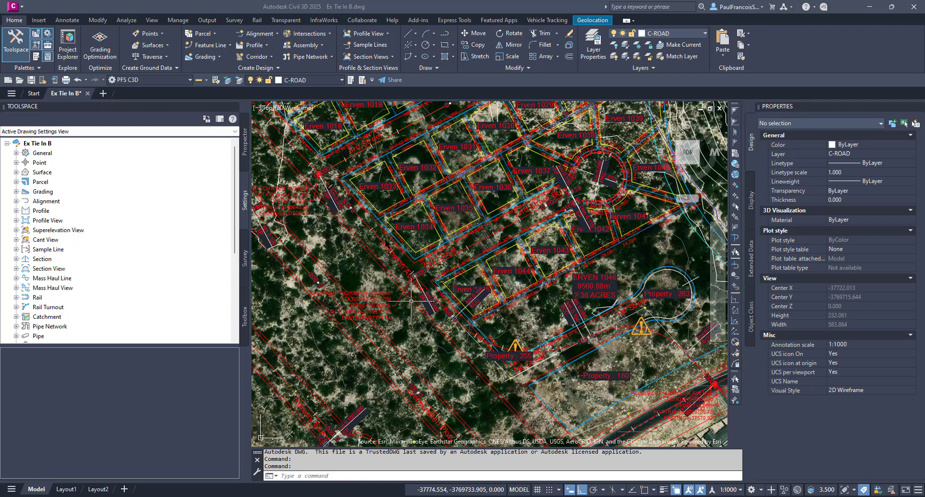
{"action": "scroll", "coordinate": [411, 301], "scroll_direction": "down", "scroll_amount": 4}
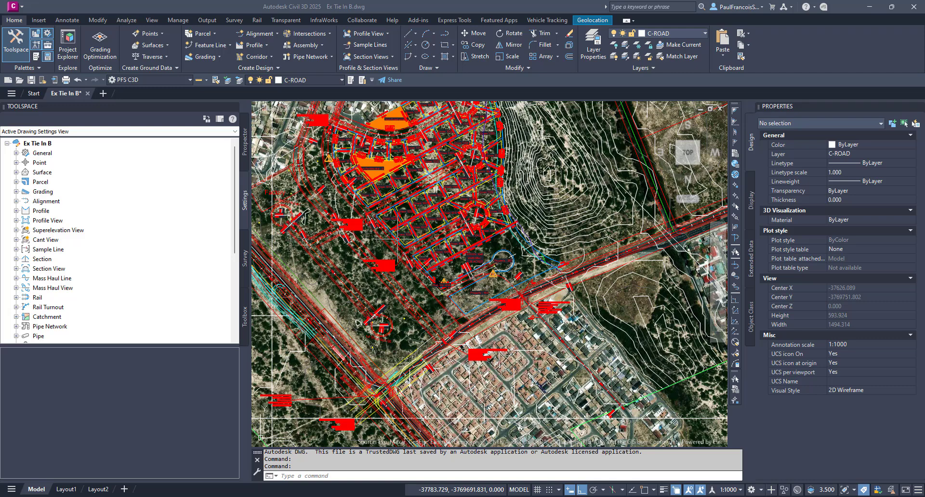
{"action": "scroll", "coordinate": [443, 278], "scroll_direction": "down", "scroll_amount": 4}
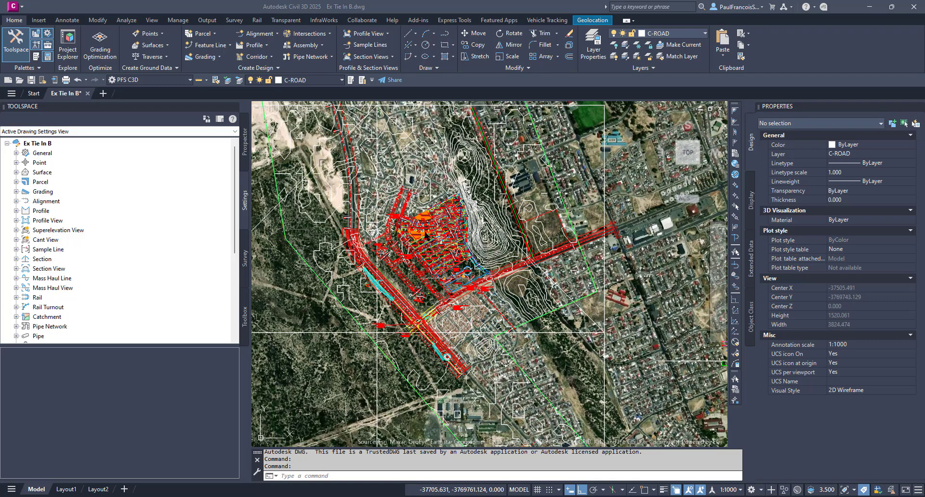
{"action": "scroll", "coordinate": [419, 205], "scroll_direction": "up", "scroll_amount": 4}
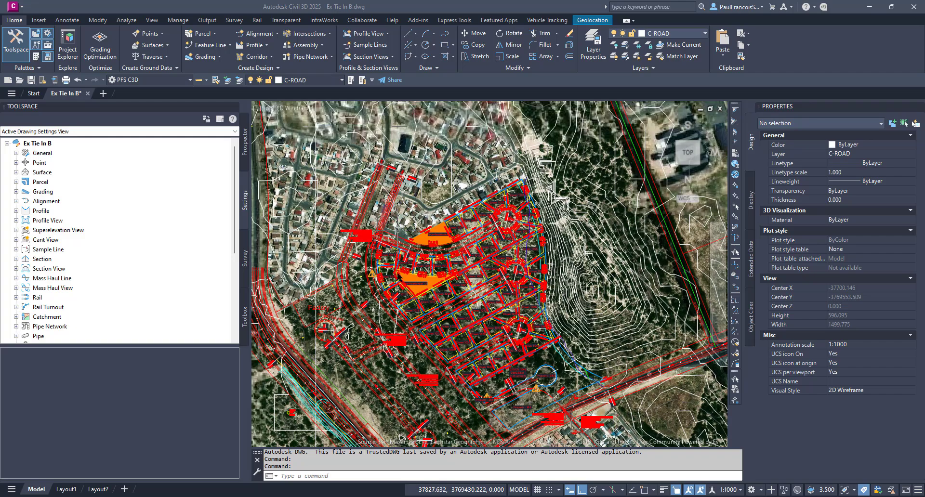
{"action": "scroll", "coordinate": [409, 278], "scroll_direction": "up", "scroll_amount": 4}
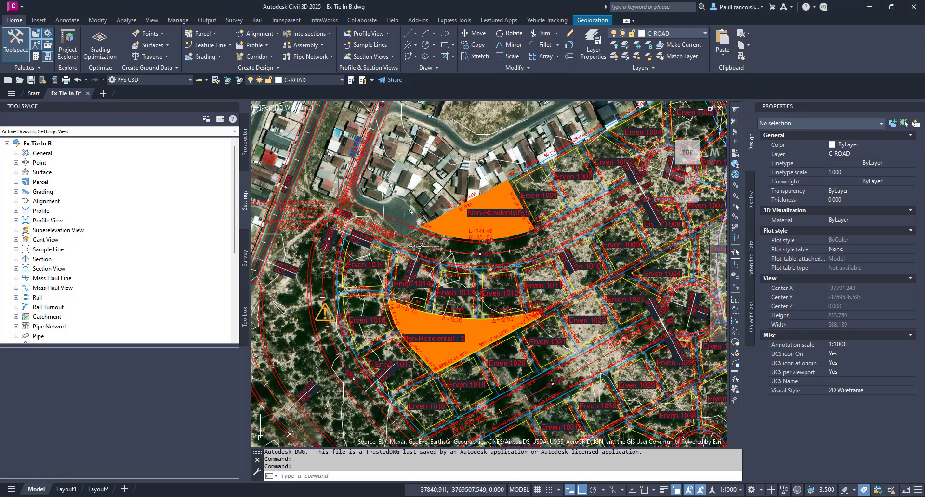
{"action": "scroll", "coordinate": [412, 234], "scroll_direction": "down", "scroll_amount": 4}
{"action": "scroll", "coordinate": [374, 277], "scroll_direction": "up", "scroll_amount": 8}
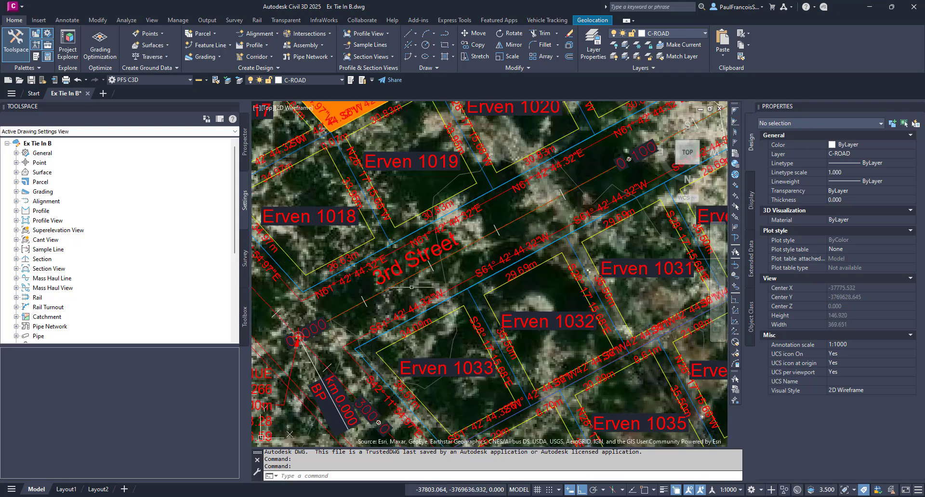
{"action": "middle_click_drag", "start_coordinate": [374, 277], "coordinate": [449, 265]}
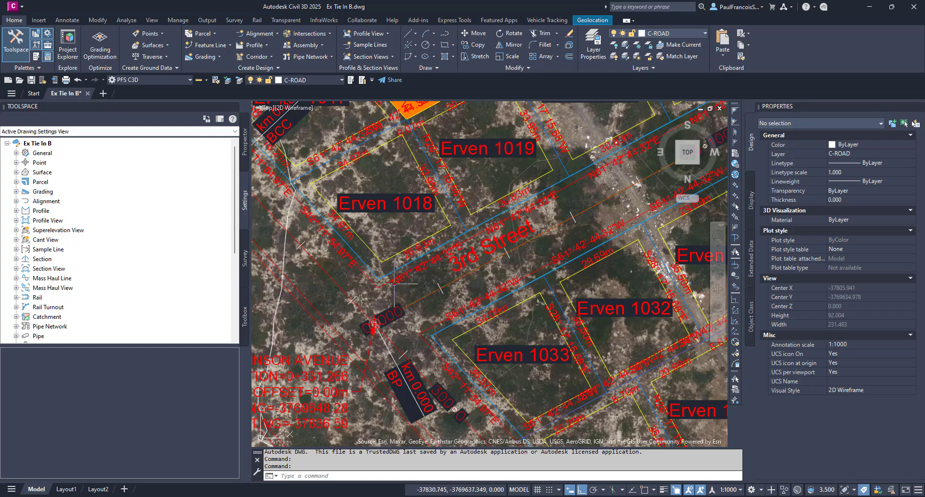
{"action": "scroll", "coordinate": [402, 279], "scroll_direction": "down", "scroll_amount": 2}
{"action": "scroll", "coordinate": [402, 279], "scroll_direction": "up", "scroll_amount": 2}
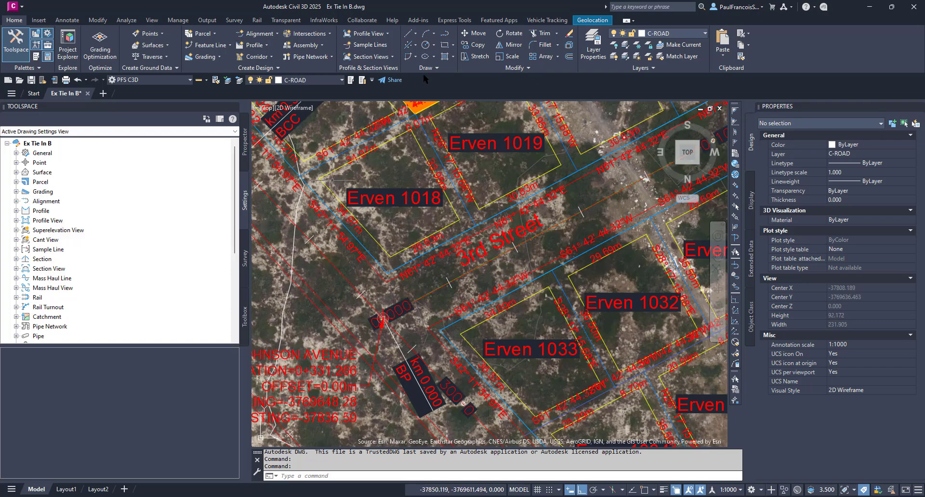
Turn off the Esri Imagery background map.
{"action": "left_click", "coordinate": [585, 21]}
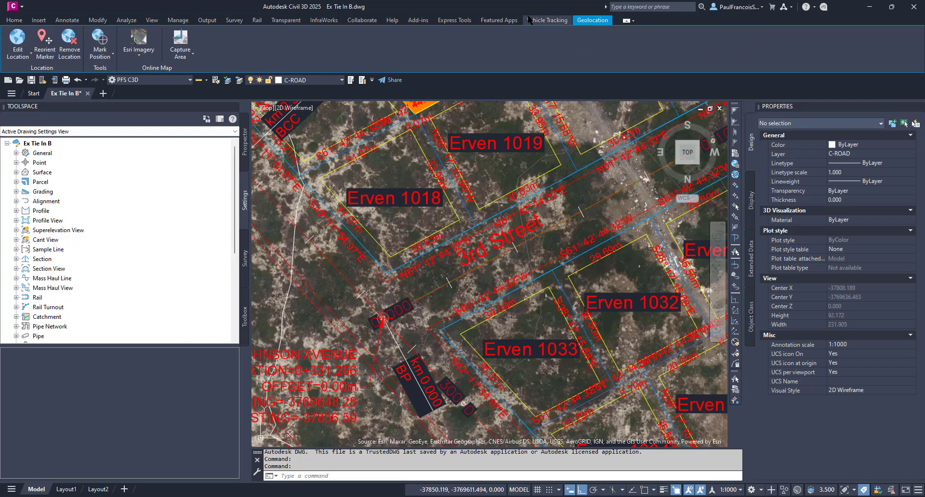
{"action": "left_click", "coordinate": [140, 57]}
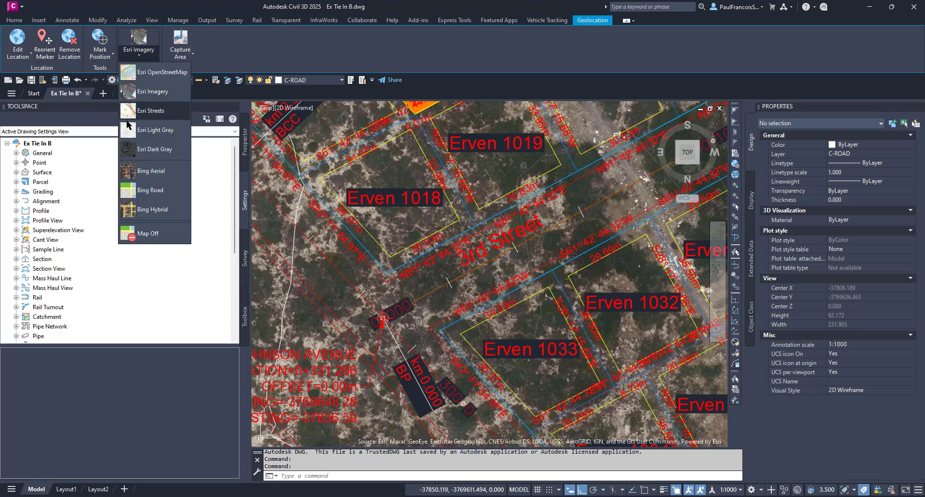
{"action": "left_click", "coordinate": [148, 234]}
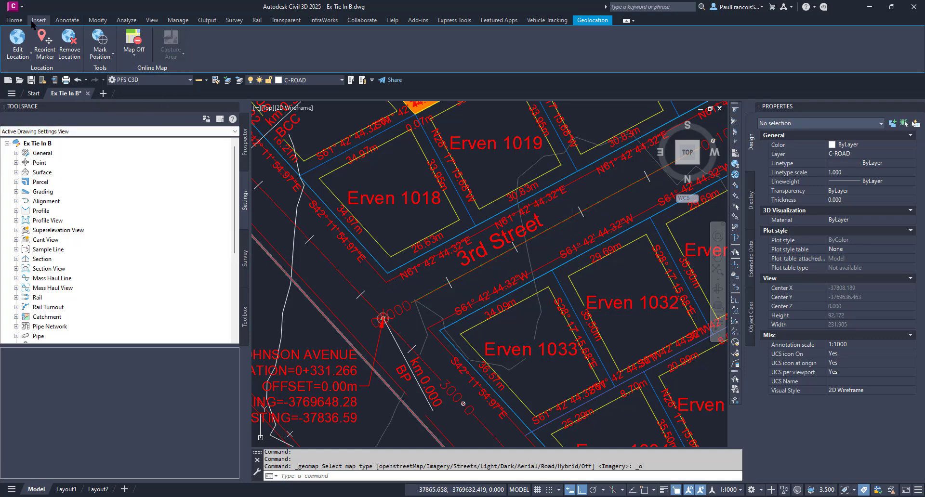
{"action": "left_click", "coordinate": [14, 20]}
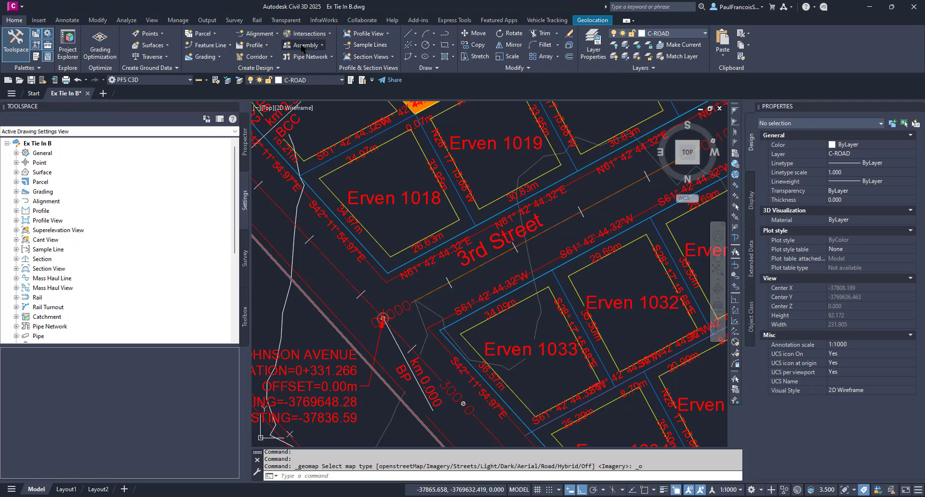
{"action": "left_click", "coordinate": [328, 34]}
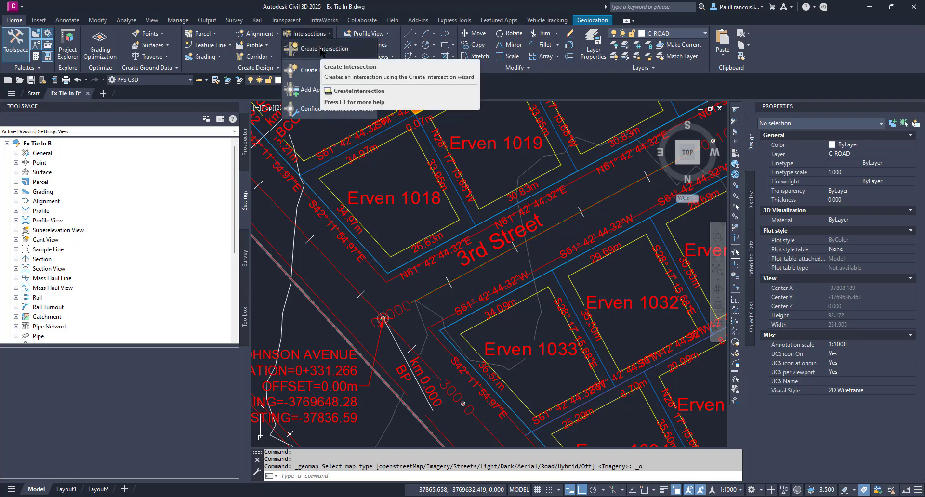
{"action": "left_click", "coordinate": [321, 50]}
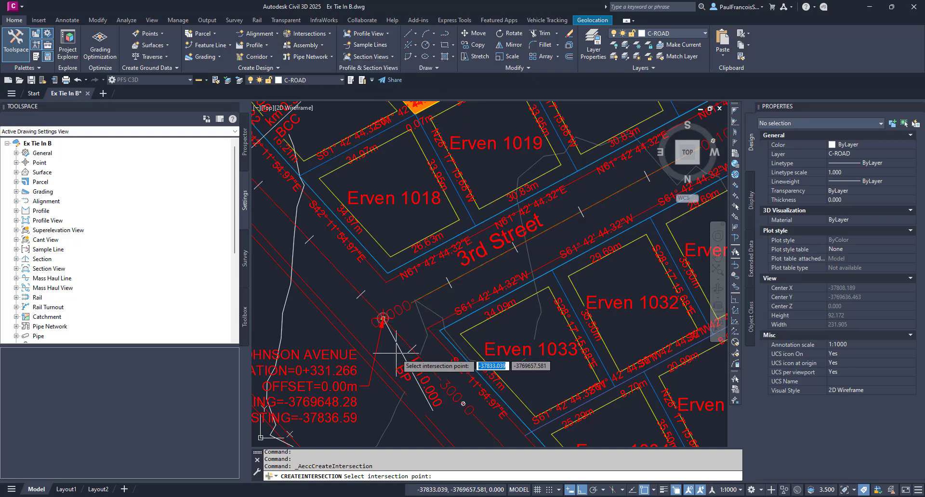
{"action": "scroll", "coordinate": [389, 349], "scroll_direction": "up", "scroll_amount": 5}
{"action": "scroll", "coordinate": [364, 234], "scroll_direction": "up", "scroll_amount": 5}
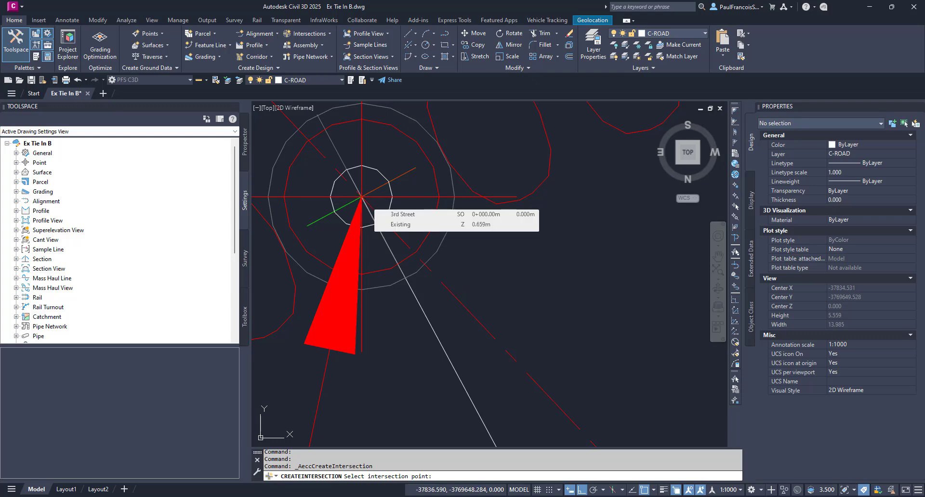
{"action": "left_click", "coordinate": [362, 197]}
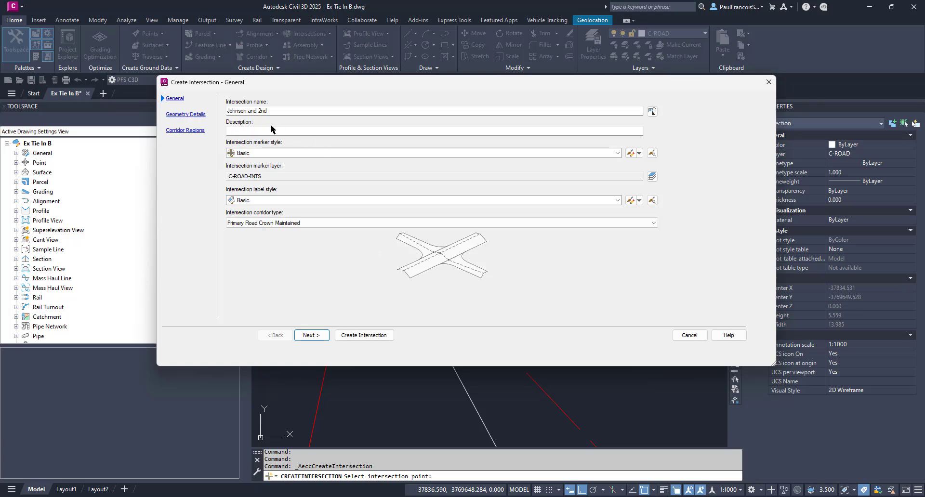
{"action": "mouse_move", "coordinate": [302, 81]}
{"action": "left_mouse_down"}
{"action": "mouse_move", "coordinate": [619, 266]}
{"action": "mouse_move", "coordinate": [490, 273]}
{"action": "left_mouse_up"}
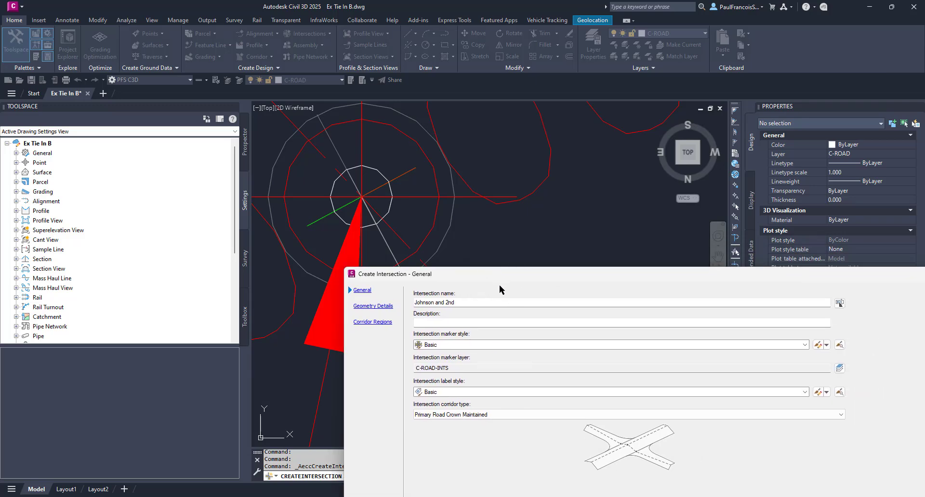
{"action": "left_click_drag", "start_coordinate": [480, 275], "coordinate": [411, 218]}
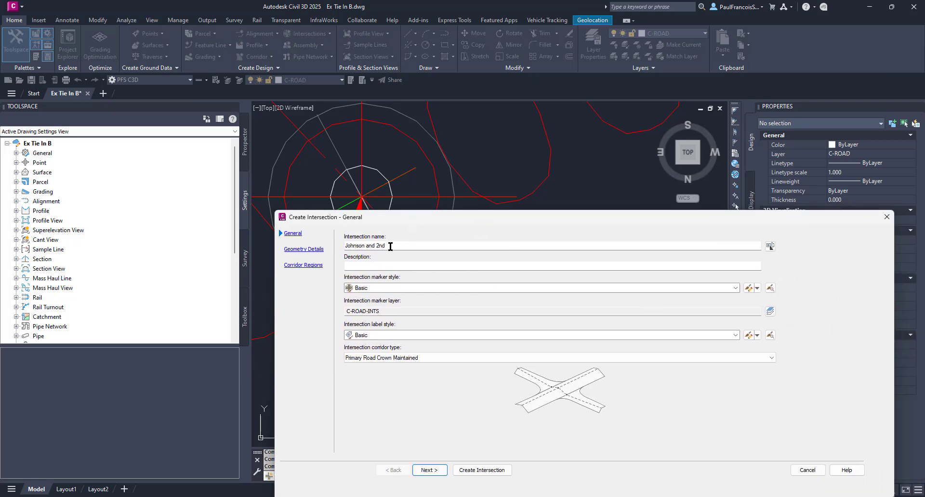
{"action": "left_click", "coordinate": [375, 244]}
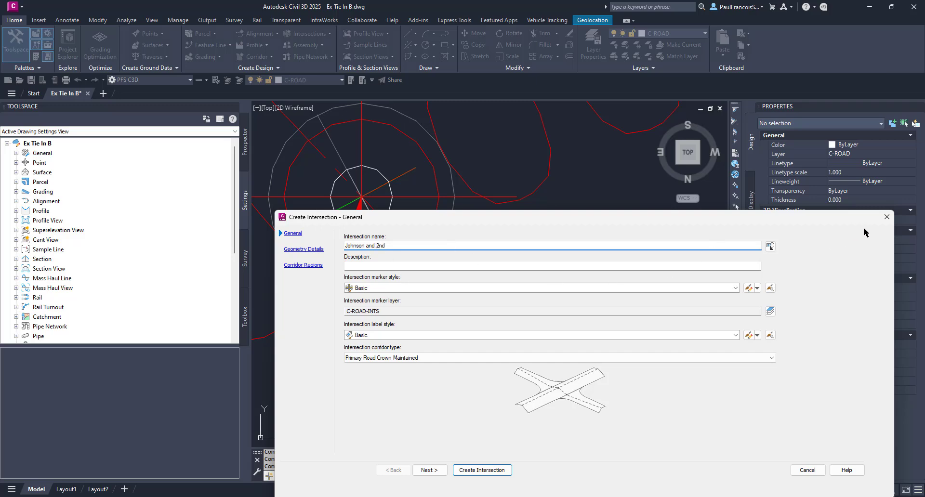
{"action": "left_click", "coordinate": [886, 217]}
{"action": "key", "text": "Escape"}
Start creating an intersection at the point where the 2nd Street alignment begins on Johnson Avenue.
{"action": "scroll", "coordinate": [466, 309], "scroll_direction": "down", "scroll_amount": 20}
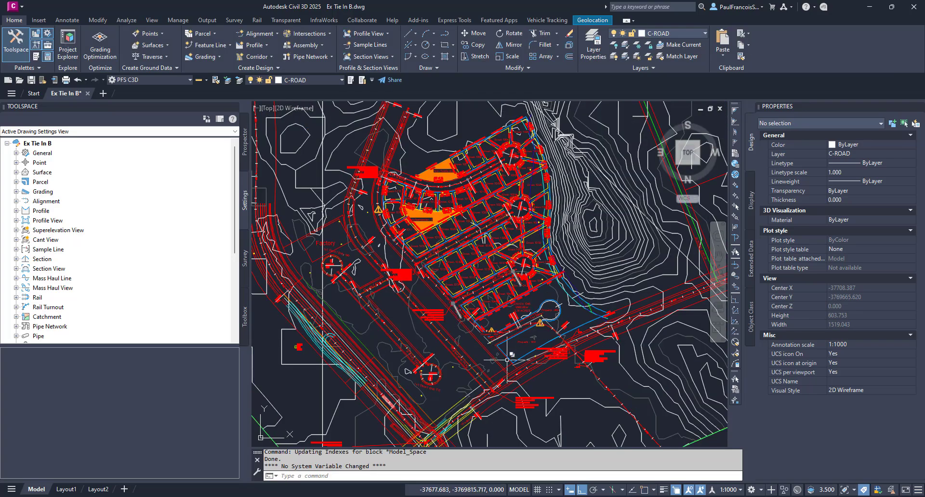
{"action": "scroll", "coordinate": [486, 309], "scroll_direction": "up", "scroll_amount": 6}
{"action": "scroll", "coordinate": [329, 302], "scroll_direction": "up", "scroll_amount": 6}
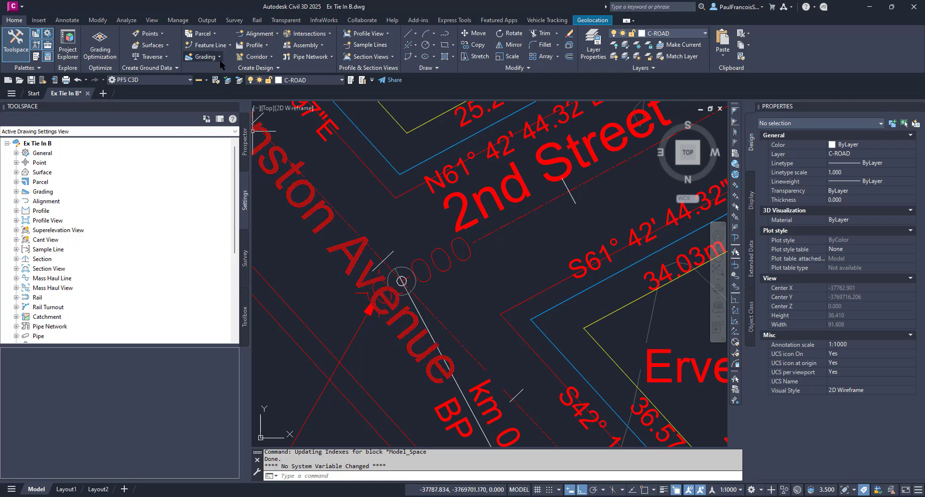
{"action": "left_click", "coordinate": [301, 39]}
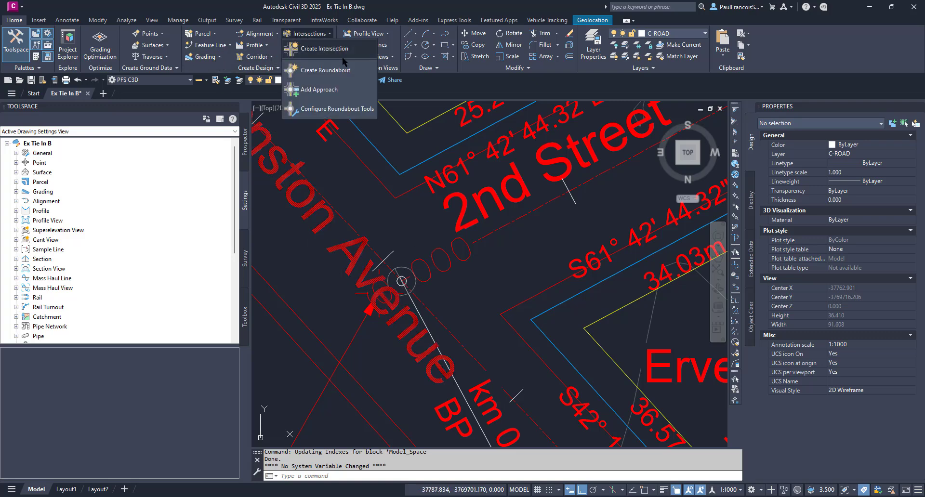
{"action": "left_click", "coordinate": [317, 52]}
{"action": "scroll", "coordinate": [401, 281], "scroll_direction": "up", "scroll_amount": 12}
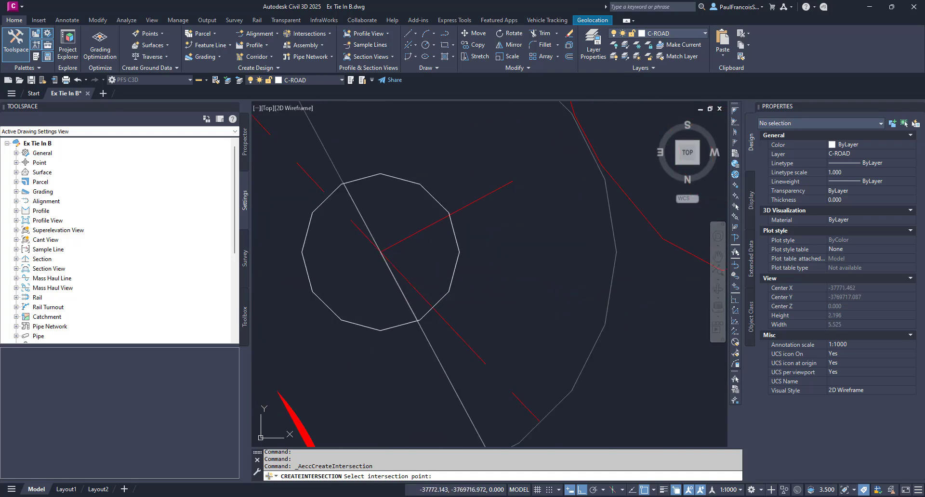
{"action": "left_click", "coordinate": [436, 230]}
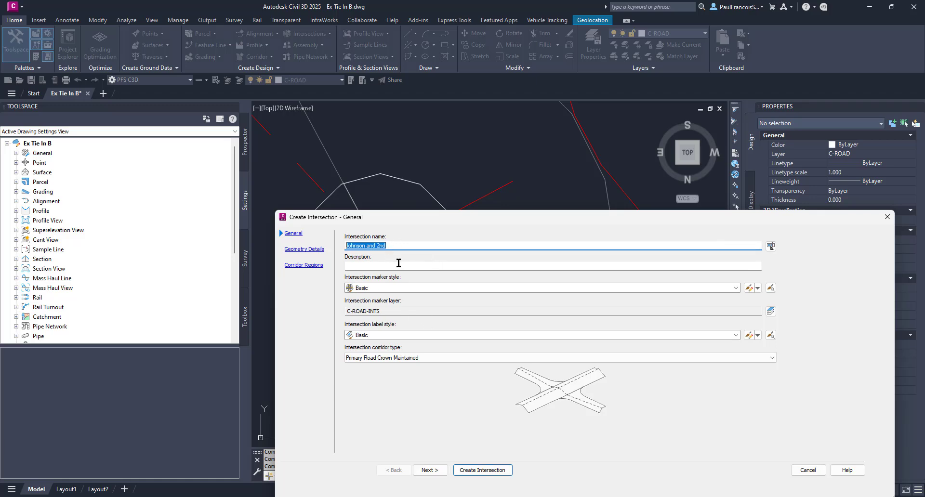
Describe the intersection as "Johnson and 2nd T Section" and keep the corridor type Primary Road Crown Maintained.
{"action": "left_click", "coordinate": [378, 267]}
{"action": "type", "text": "Johnson and 2nd"}
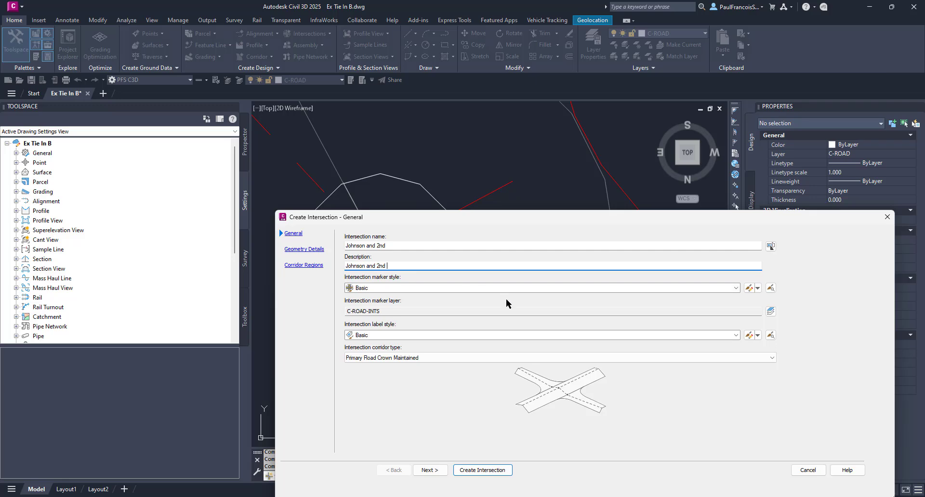
{"action": "type", "text": "T Section"}
{"action": "left_click", "coordinate": [424, 362]}
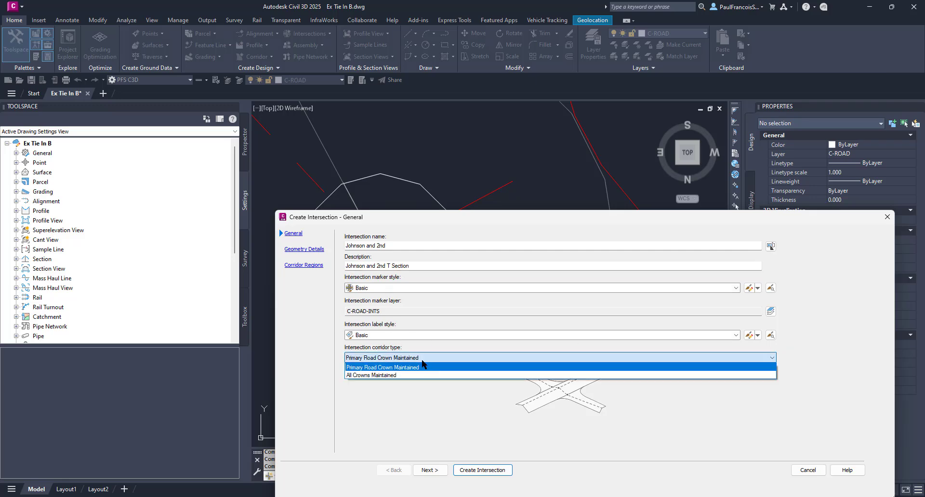
{"action": "left_click", "coordinate": [419, 361]}
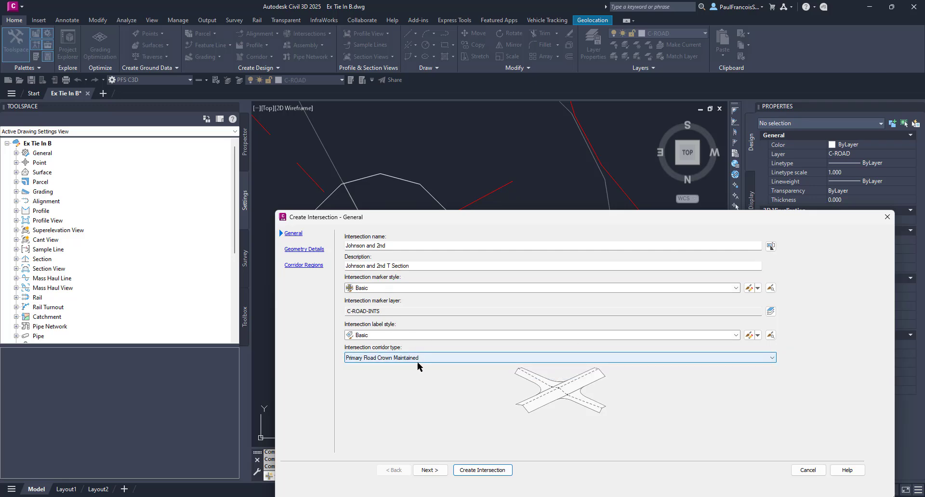
Keep the left and right offset values of both Johnson Avenue and 2nd Street at 3.600 m in the intersection's offset parameters.
{"action": "left_click", "coordinate": [302, 249]}
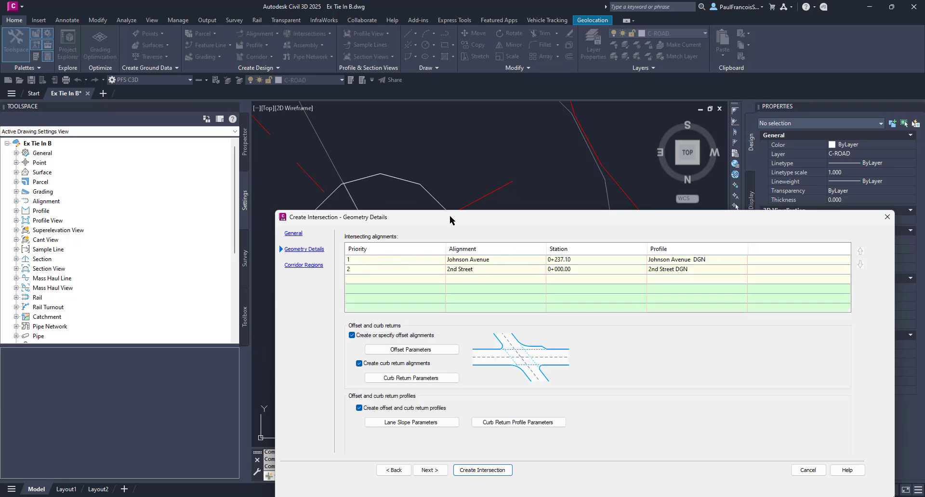
{"action": "left_click_drag", "start_coordinate": [451, 220], "coordinate": [391, 178]}
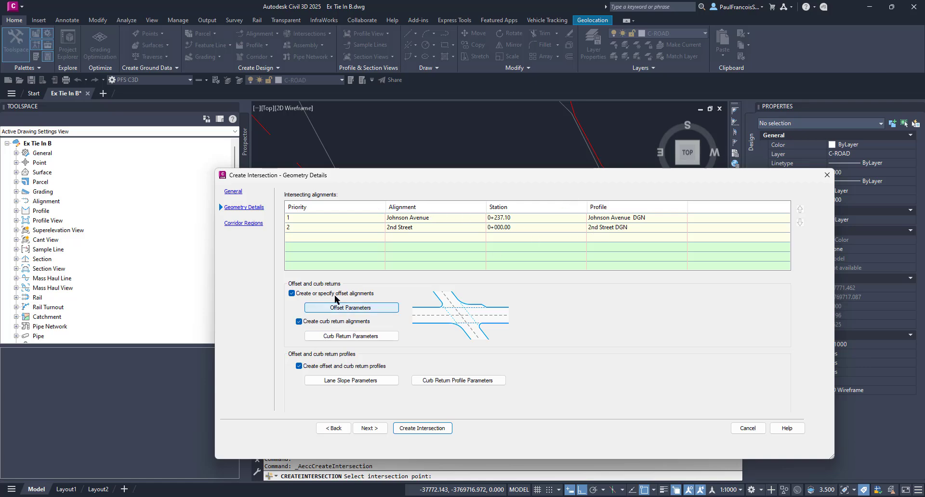
{"action": "left_click", "coordinate": [356, 307]}
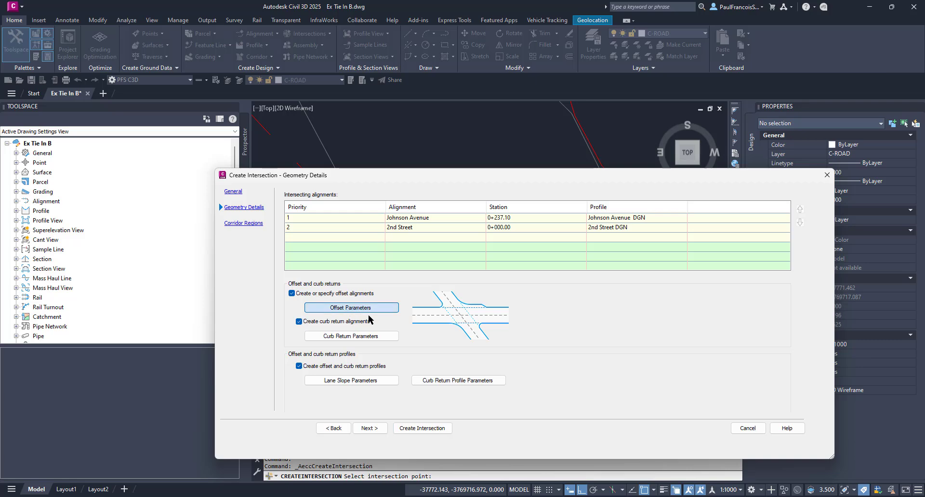
{"action": "left_click_drag", "start_coordinate": [129, 36], "coordinate": [342, 88]}
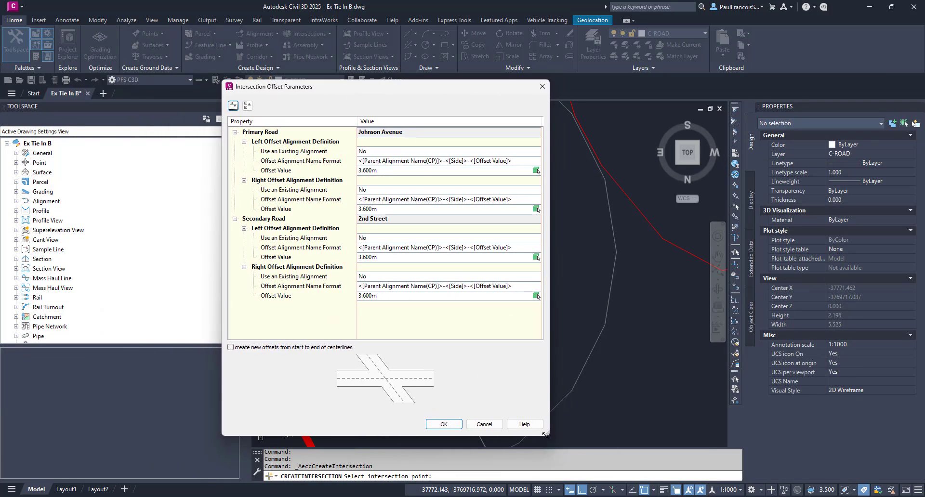
{"action": "left_click_drag", "start_coordinate": [545, 435], "coordinate": [721, 446]}
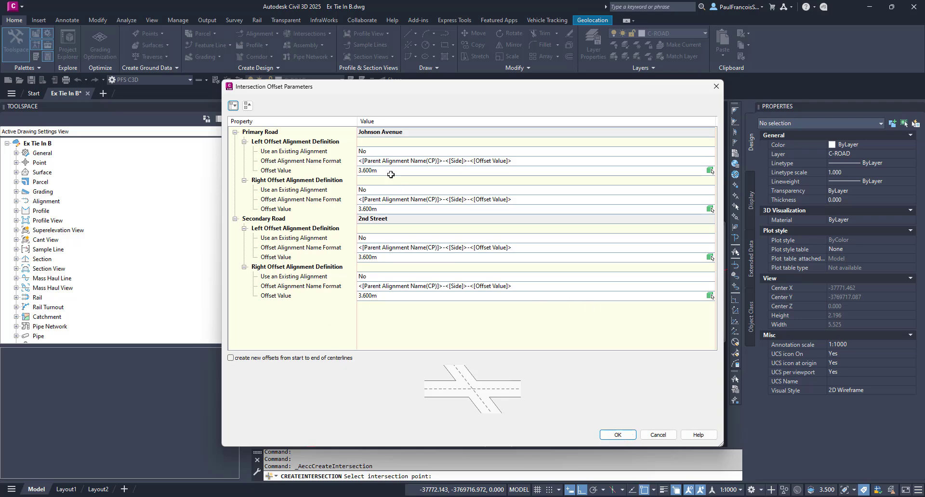
{"action": "left_click", "coordinate": [391, 172]}
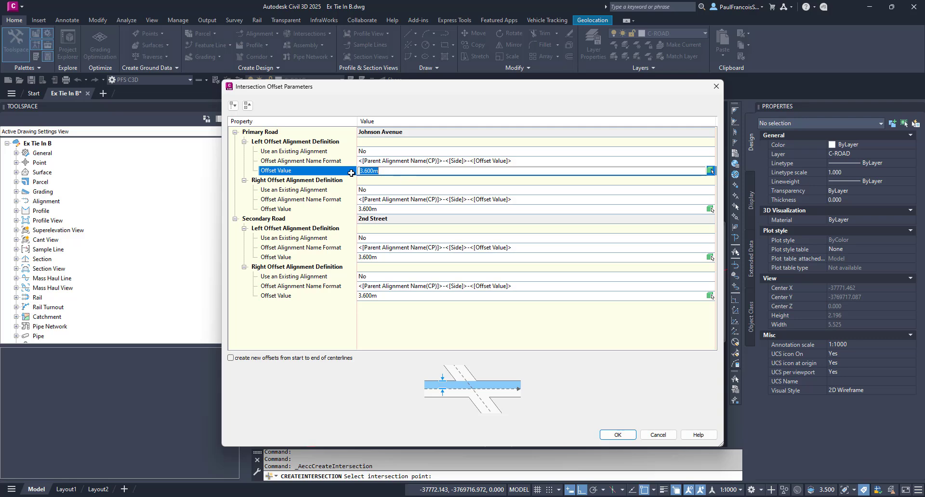
{"action": "left_click", "coordinate": [396, 211]}
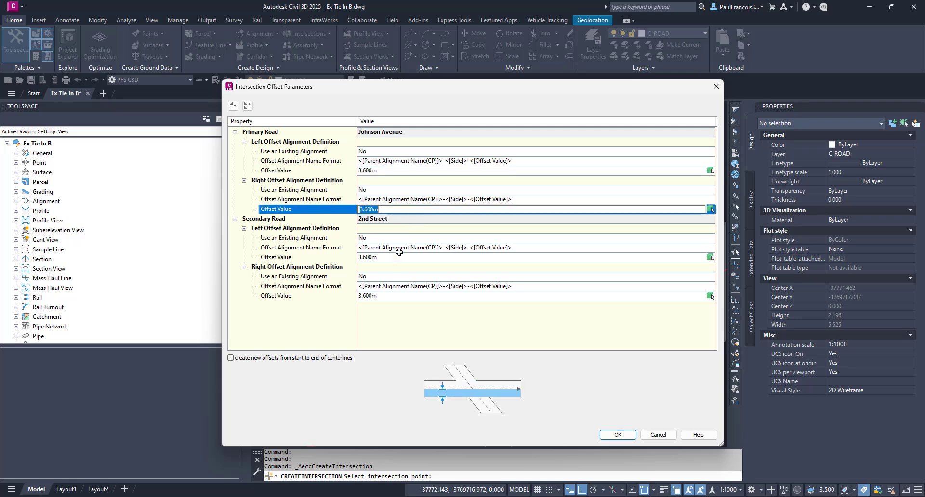
{"action": "left_click", "coordinate": [395, 257]}
{"action": "left_click", "coordinate": [395, 296]}
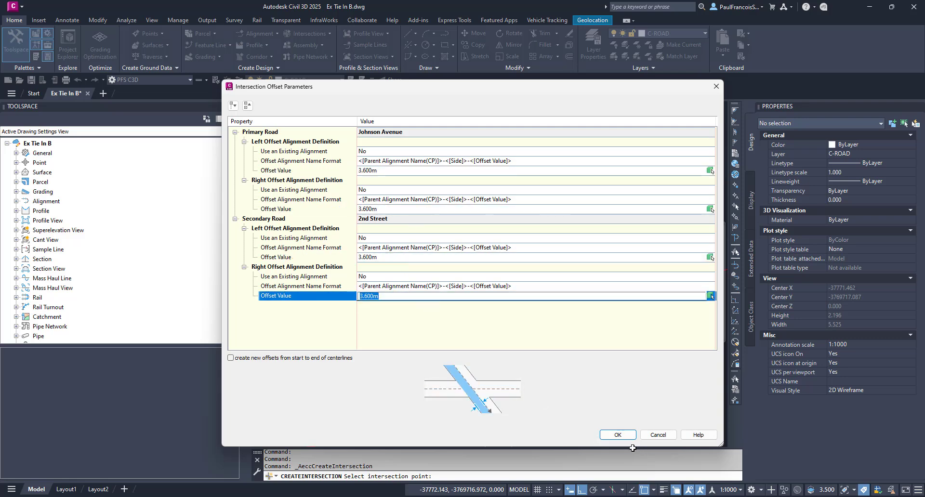
{"action": "left_click", "coordinate": [619, 435]}
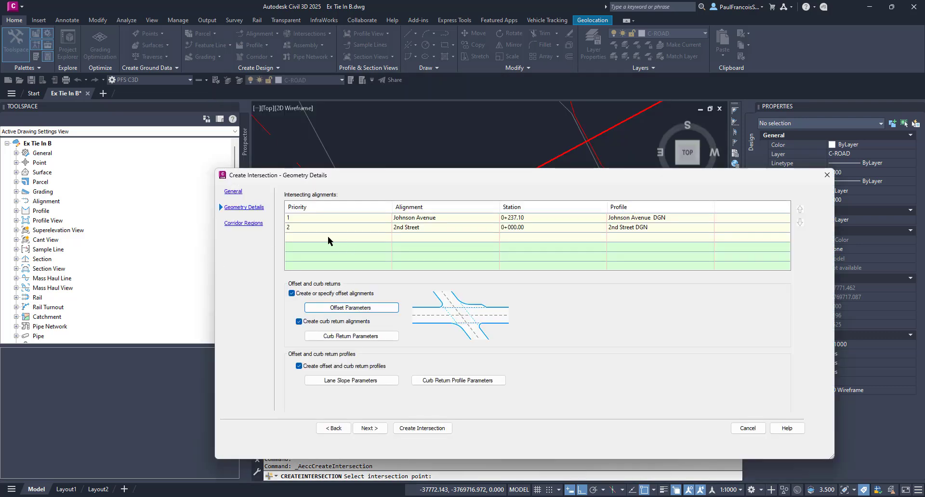
Create the intersection with a new corridor, daylighting to the Existing surface and using the _Autodesk (Metric) Assembly Sets.xml assemblies.
{"action": "left_click", "coordinate": [243, 223]}
{"action": "left_click_drag", "start_coordinate": [360, 171], "coordinate": [312, 87]}
{"action": "left_click_drag", "start_coordinate": [781, 371], "coordinate": [828, 442]}
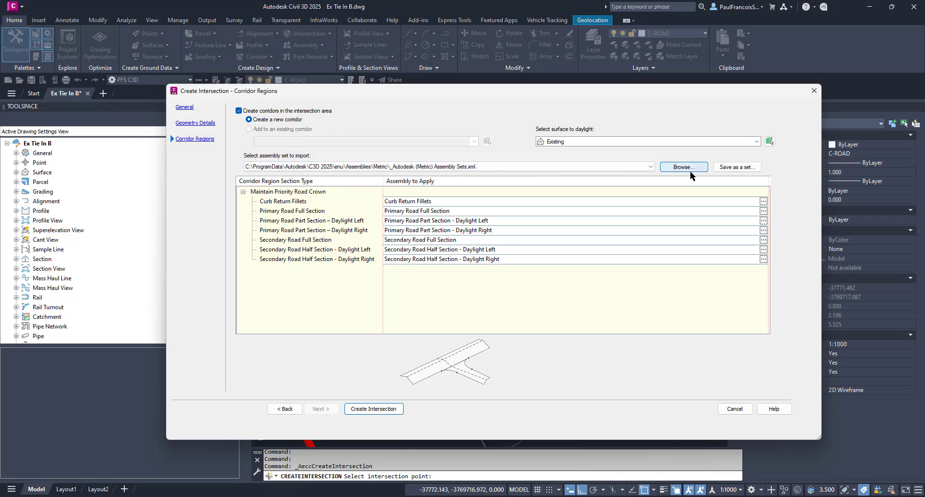
{"action": "left_click", "coordinate": [741, 167]}
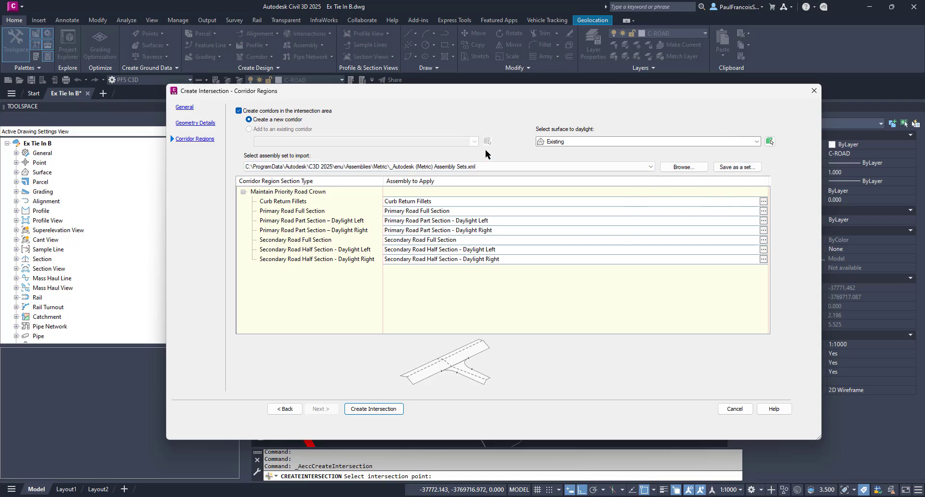
{"action": "left_click", "coordinate": [735, 170]}
{"action": "left_click", "coordinate": [387, 409]}
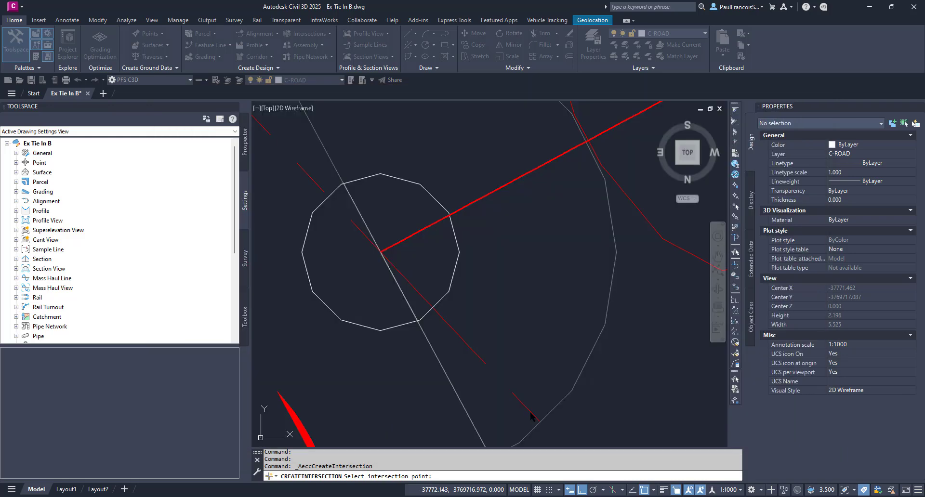
{"action": "left_click", "coordinate": [530, 417]}
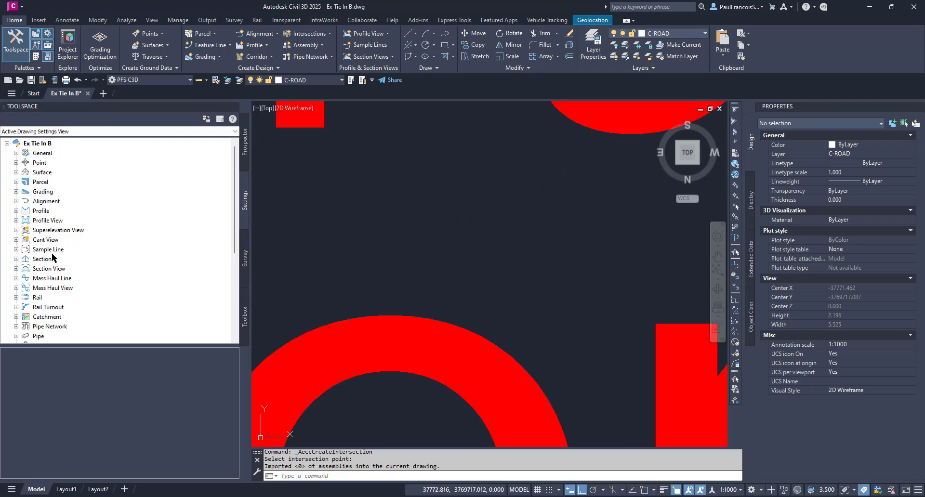
Examine the new Johnson and 2nd intersection in the drawing and the offset alignments listed under its intersecting alignments.
{"action": "left_click", "coordinate": [244, 142]}
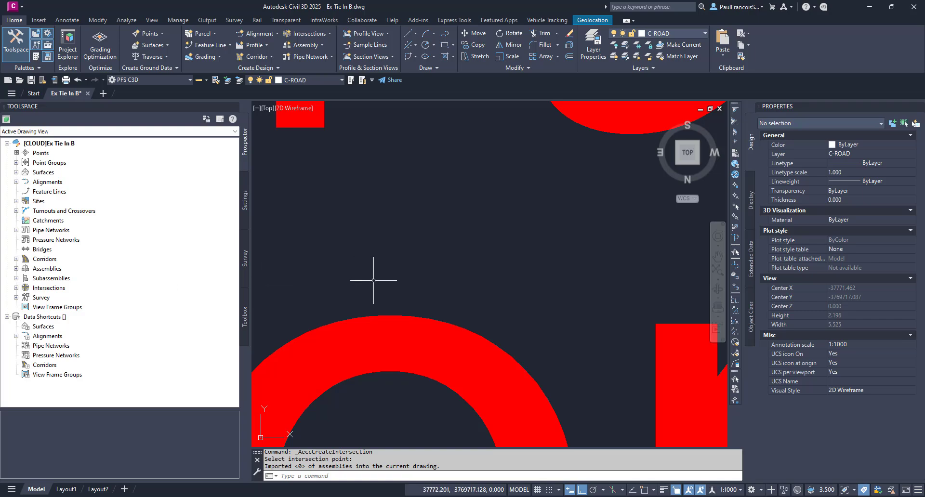
{"action": "scroll", "coordinate": [456, 284], "scroll_direction": "down", "scroll_amount": 15}
{"action": "scroll", "coordinate": [380, 291], "scroll_direction": "up", "scroll_amount": 2}
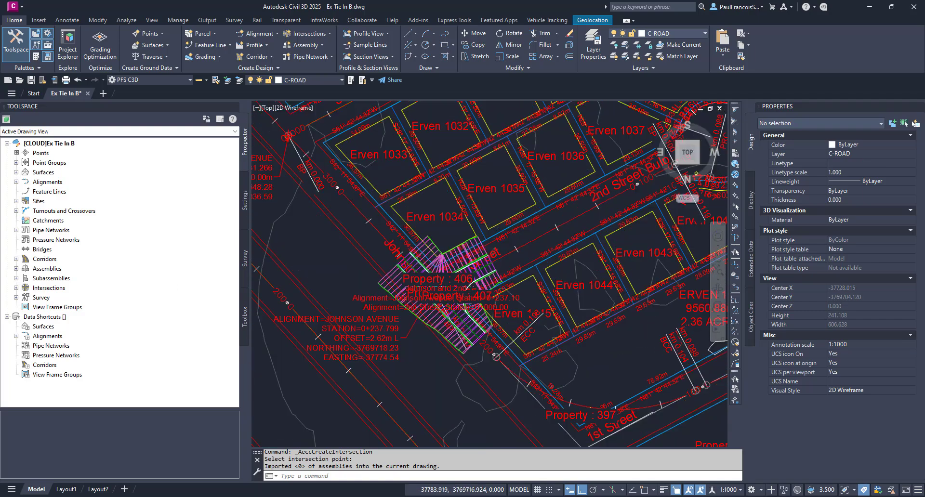
{"action": "left_click", "coordinate": [16, 288]}
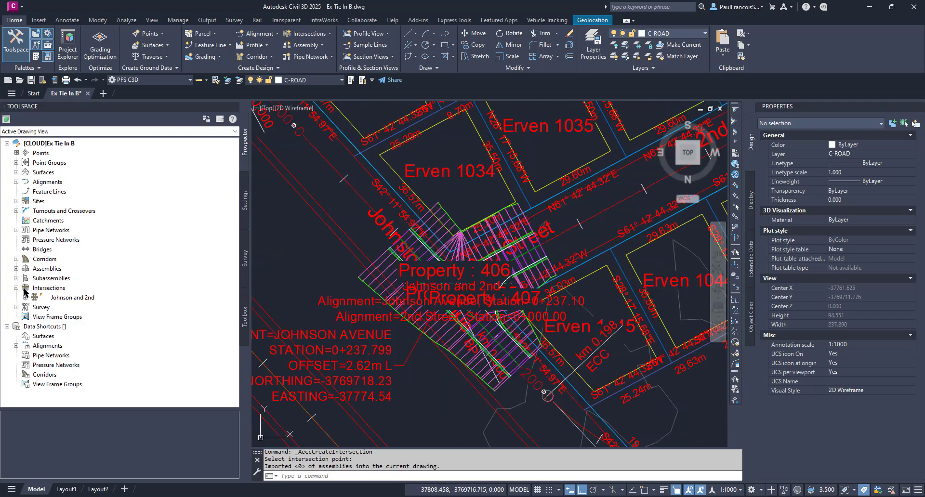
{"action": "left_click", "coordinate": [58, 299]}
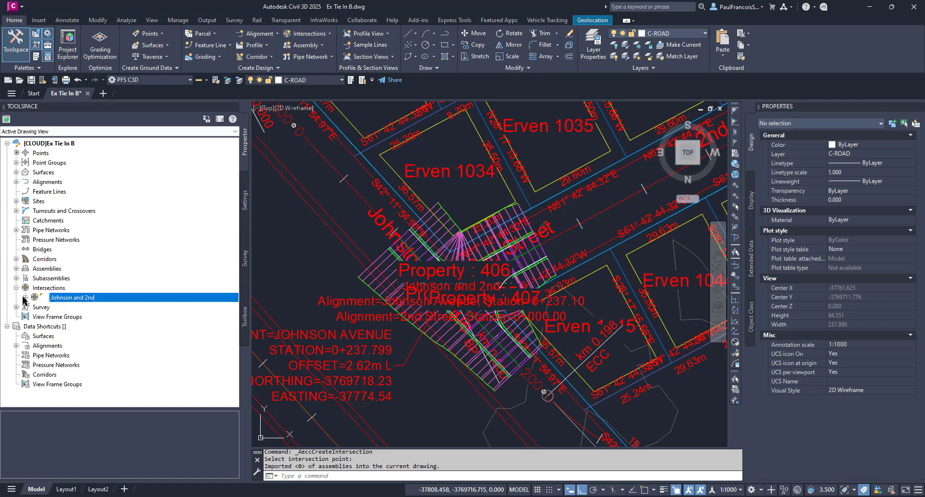
{"action": "left_click", "coordinate": [25, 297]}
{"action": "left_click", "coordinate": [34, 307]}
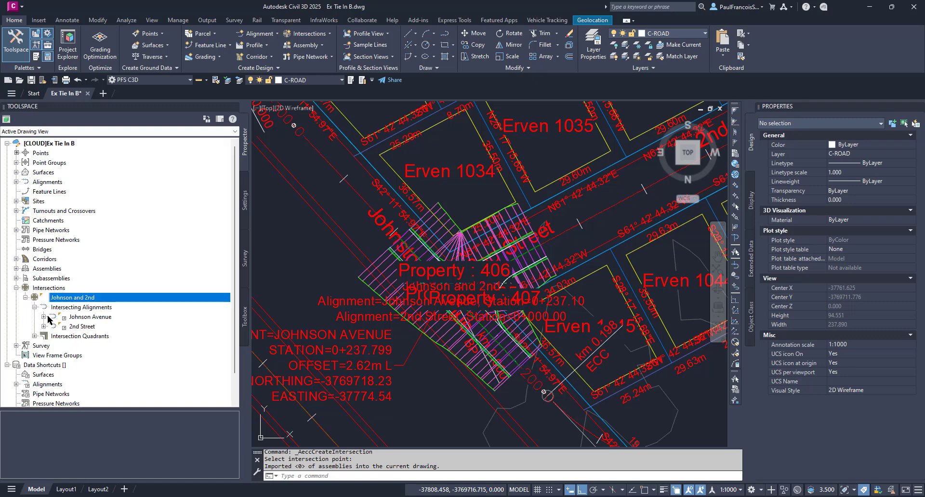
{"action": "left_click", "coordinate": [44, 317]}
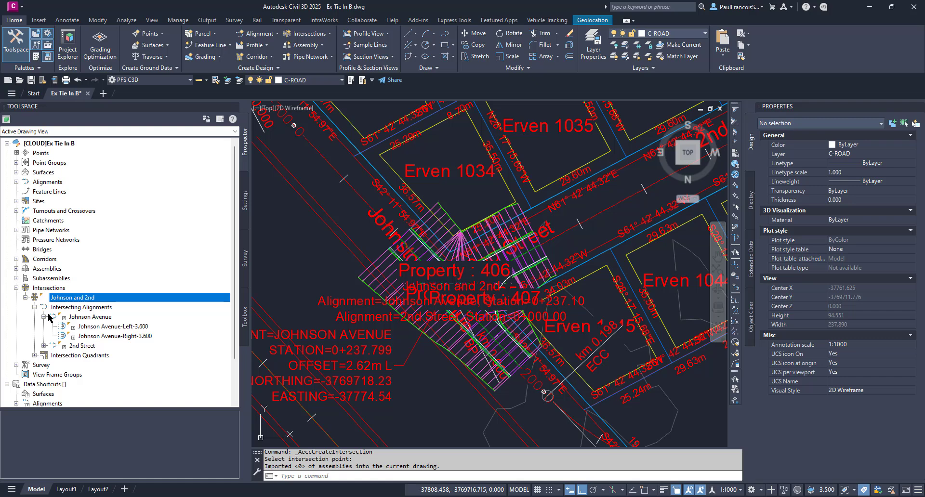
{"action": "left_click", "coordinate": [44, 346]}
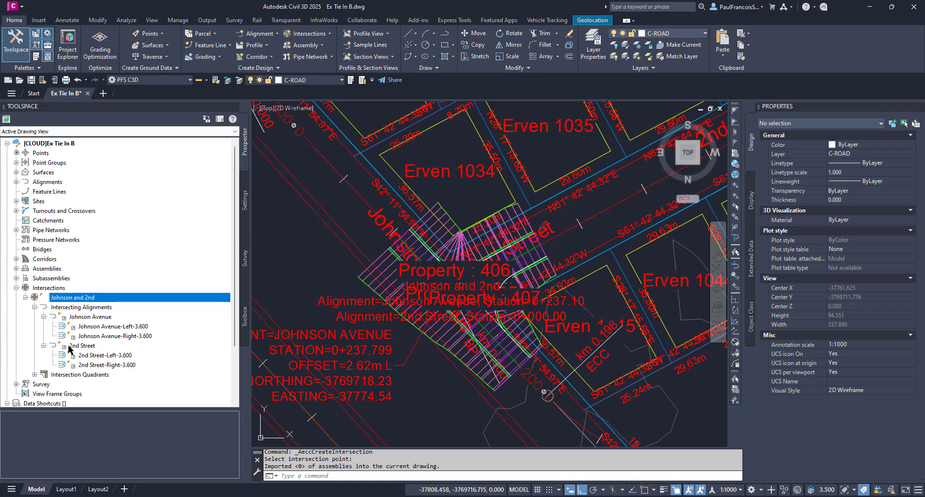
Review the intersection's NE and SE quadrants and locate the NE quadrant's curb return alignment in the drawing.
{"action": "scroll", "coordinate": [69, 349], "scroll_direction": "down", "scroll_amount": 3}
{"action": "left_click", "coordinate": [34, 307]}
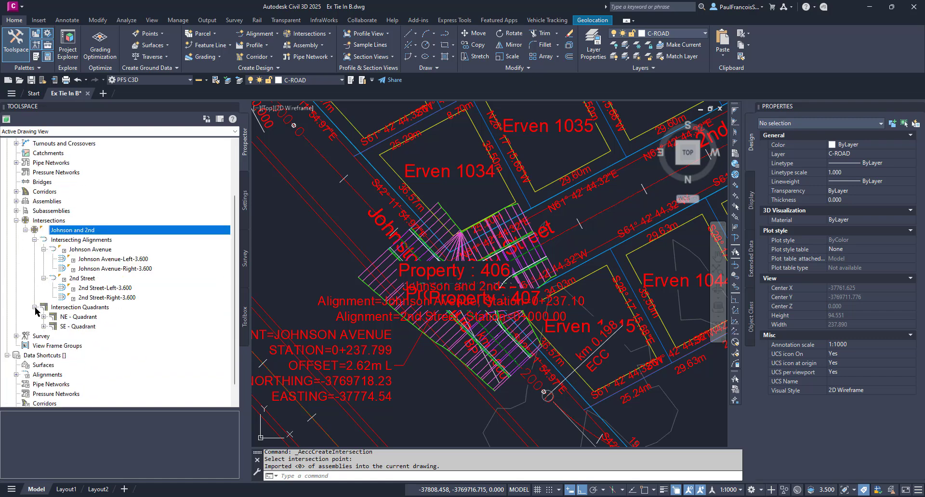
{"action": "left_click", "coordinate": [43, 317]}
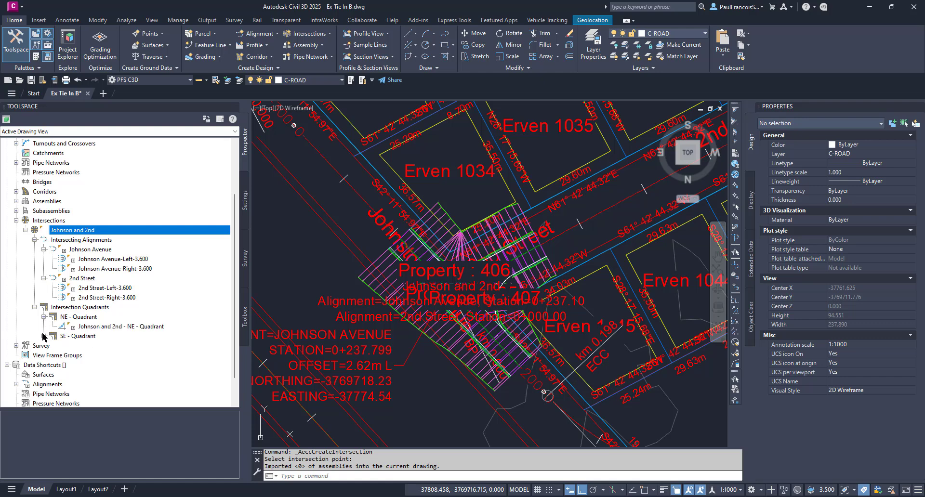
{"action": "left_click", "coordinate": [43, 335]}
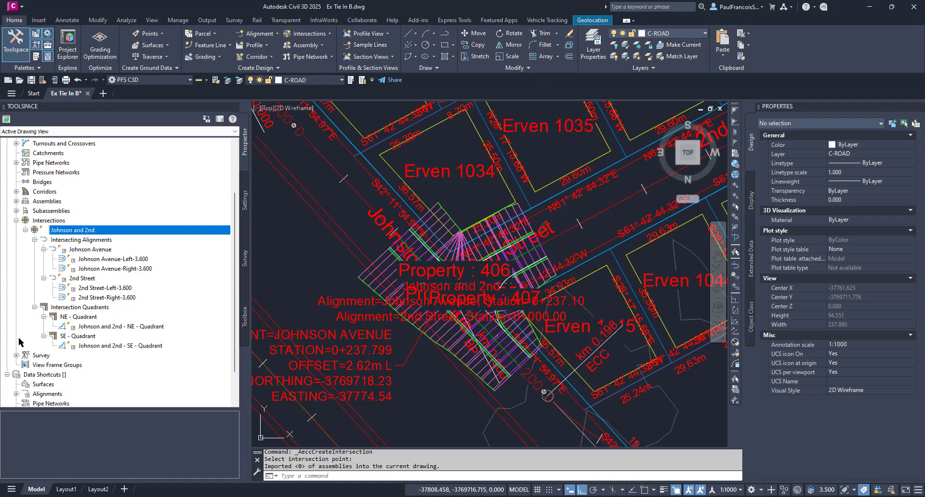
{"action": "left_click", "coordinate": [121, 327]}
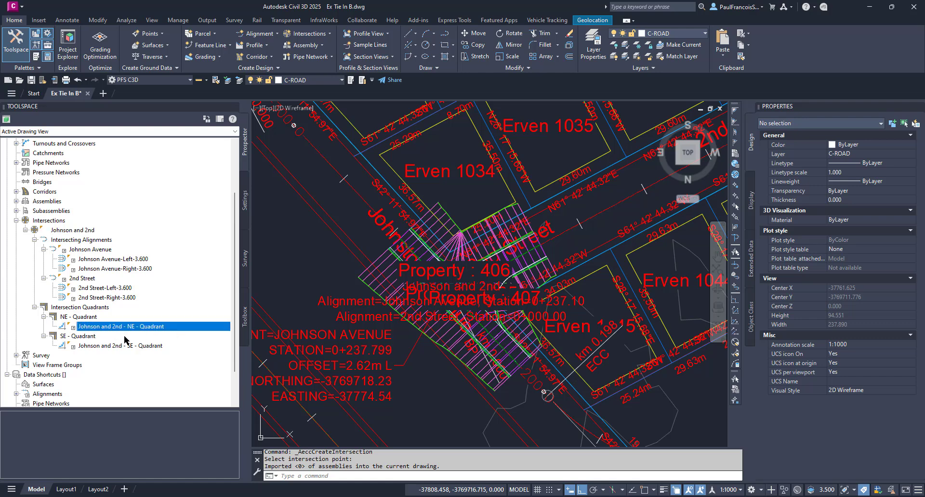
{"action": "right_click", "coordinate": [96, 330]}
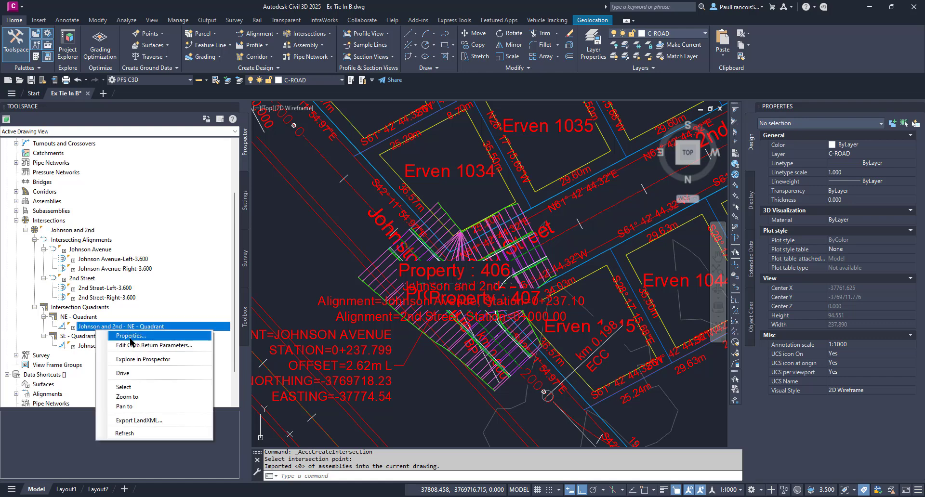
{"action": "left_click", "coordinate": [168, 398]}
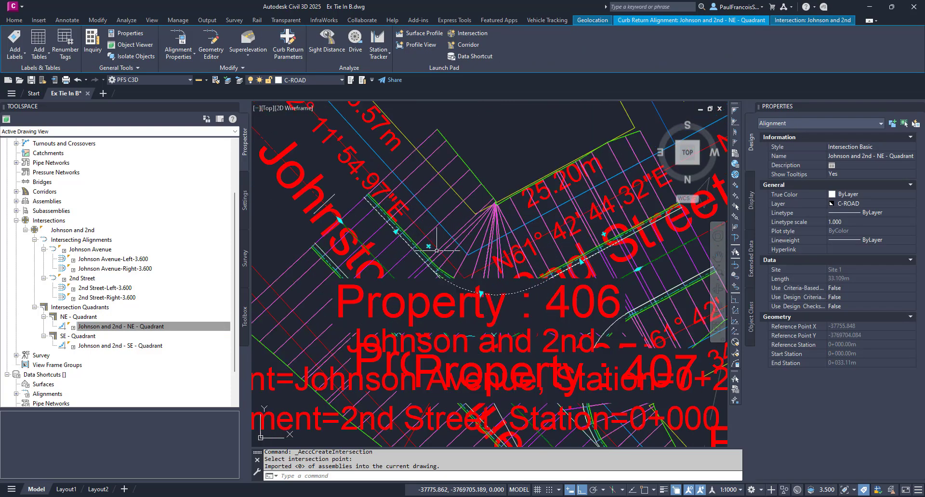
{"action": "key", "text": "Escape"}
{"action": "key", "text": "Escape"}
{"action": "scroll", "coordinate": [380, 229], "scroll_direction": "down", "scroll_amount": 4}
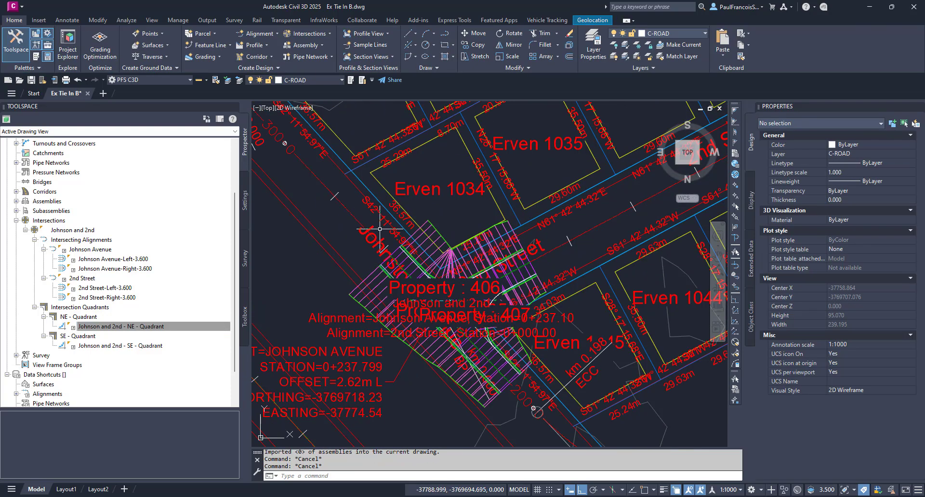
Start creating an intersection at the point where the 3rd Street alignment begins on Johnson Avenue.
{"action": "scroll", "coordinate": [515, 284], "scroll_direction": "down", "scroll_amount": 4}
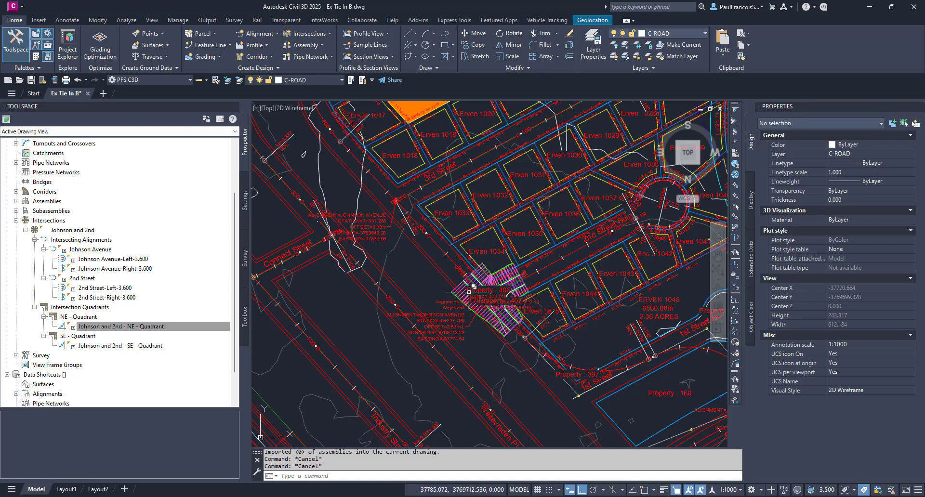
{"action": "scroll", "coordinate": [467, 290], "scroll_direction": "down", "scroll_amount": 2}
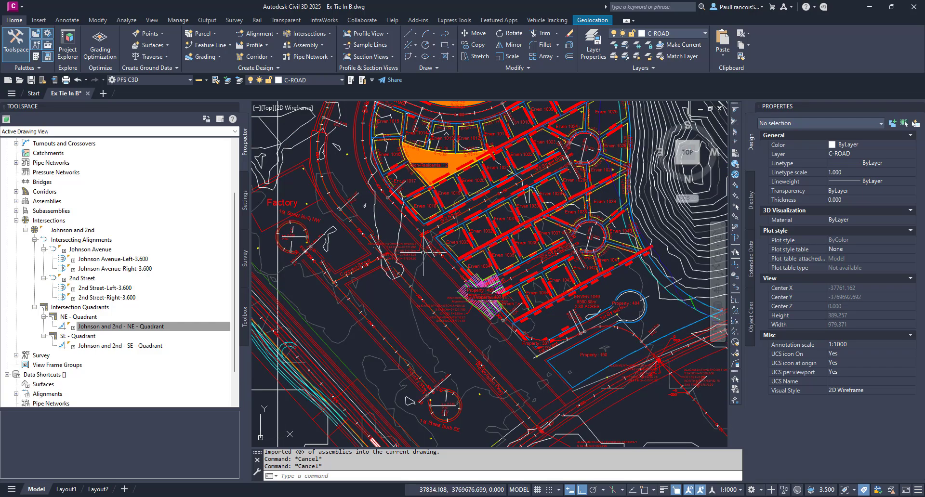
{"action": "scroll", "coordinate": [426, 224], "scroll_direction": "up", "scroll_amount": 8}
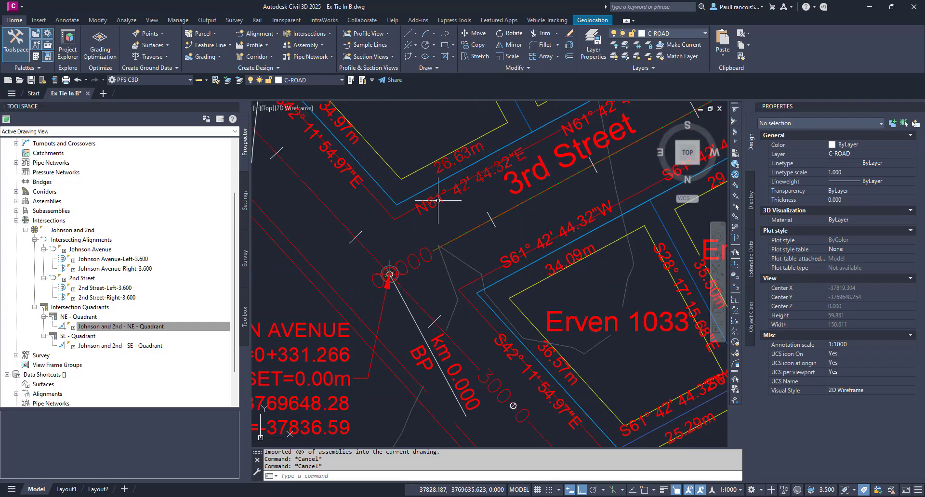
{"action": "scroll", "coordinate": [466, 285], "scroll_direction": "down", "scroll_amount": 10}
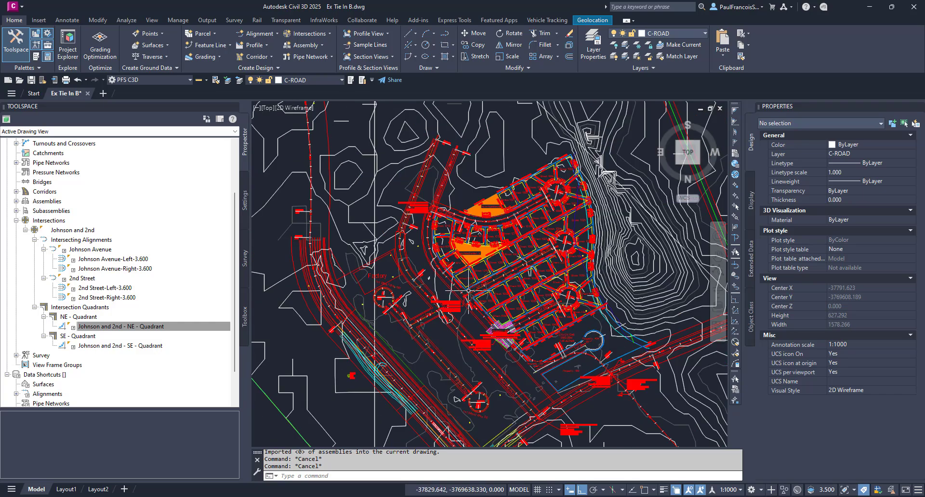
{"action": "scroll", "coordinate": [468, 291], "scroll_direction": "up", "scroll_amount": 12}
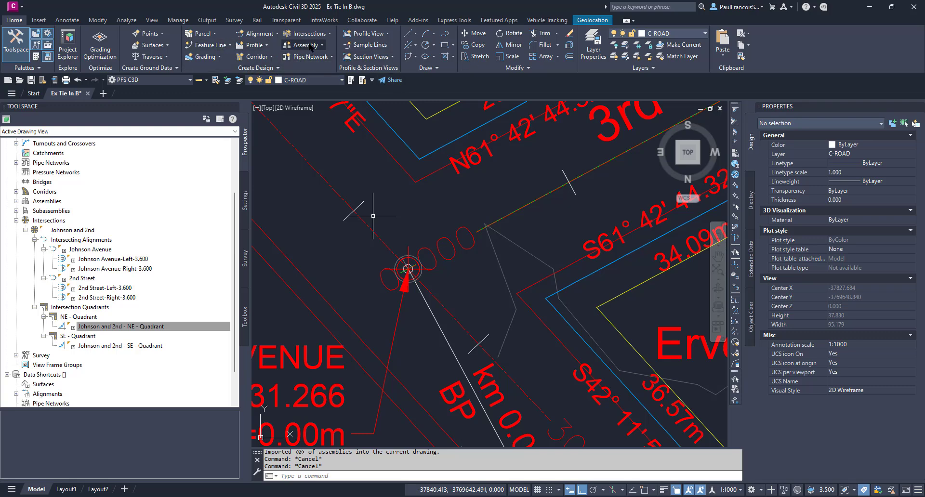
{"action": "left_click", "coordinate": [328, 33]}
{"action": "left_click", "coordinate": [323, 50]}
{"action": "scroll", "coordinate": [405, 268], "scroll_direction": "up", "scroll_amount": 4}
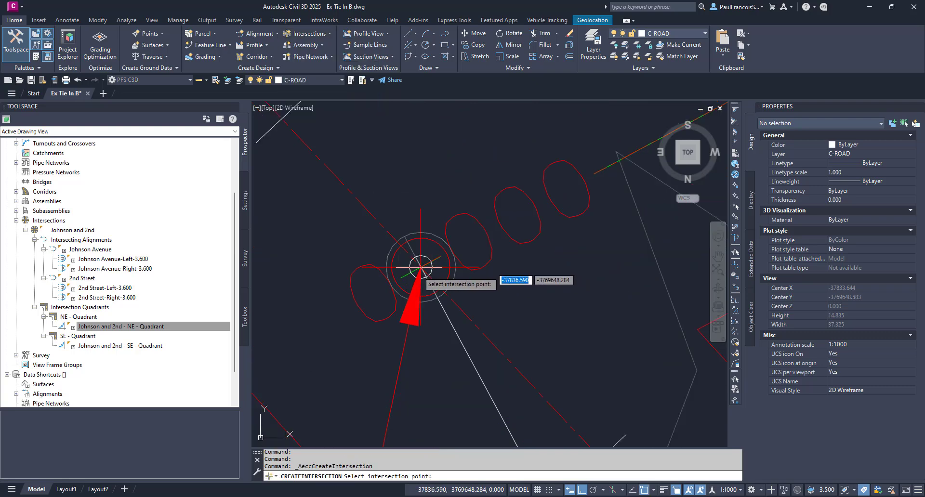
{"action": "scroll", "coordinate": [420, 266], "scroll_direction": "up", "scroll_amount": 6}
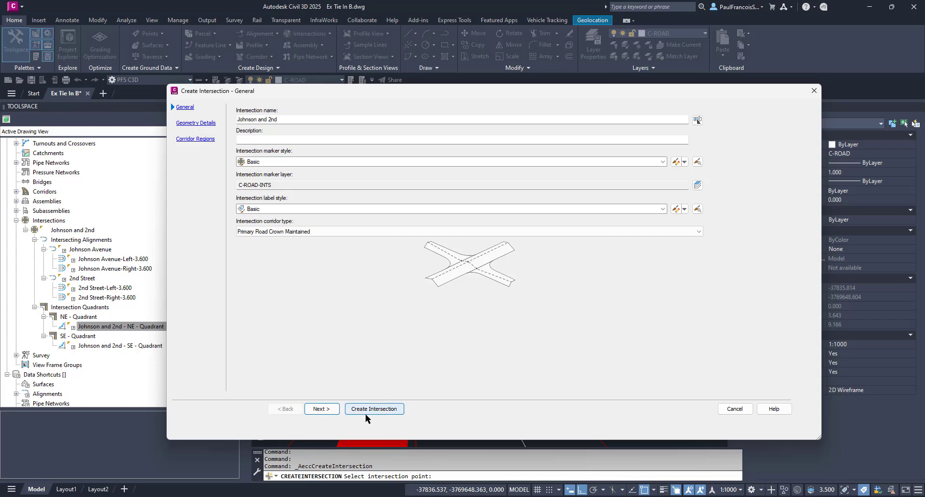
Save the corridor region assemblies as an assembly set named T for Two.xml in the Metric folder, and cancel the intersection.
{"action": "left_click", "coordinate": [320, 410]}
{"action": "left_click", "coordinate": [321, 409]}
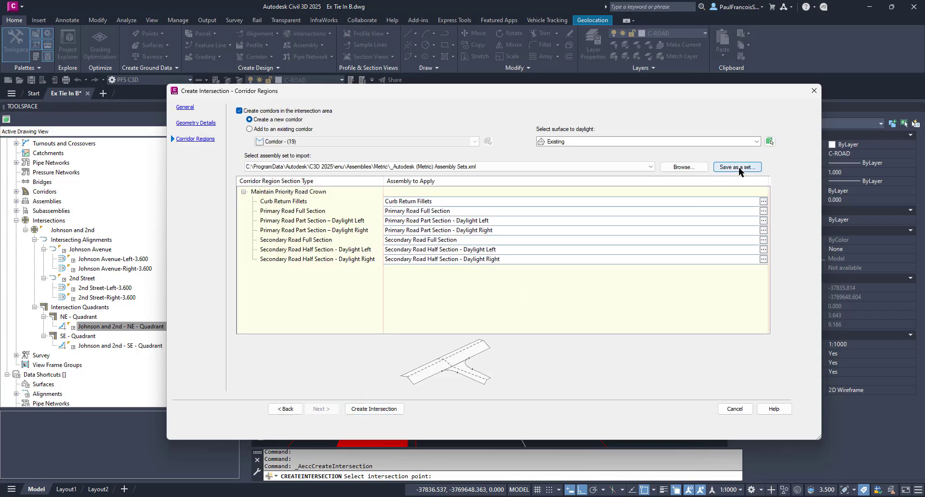
{"action": "left_click", "coordinate": [740, 168]}
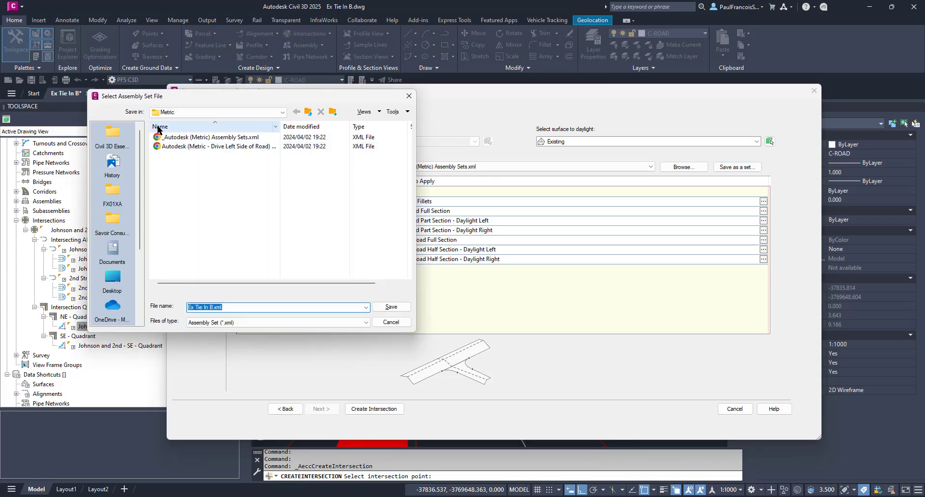
{"action": "left_click", "coordinate": [210, 307]}
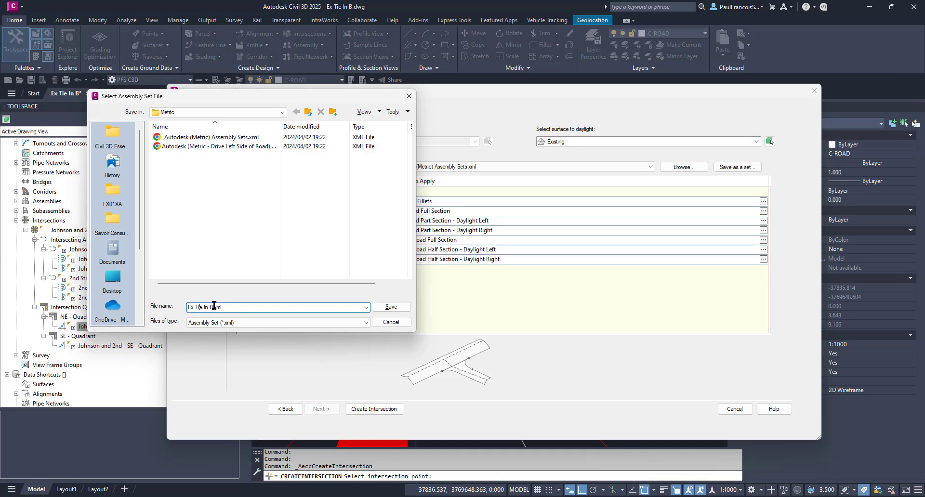
{"action": "left_click_drag", "start_coordinate": [213, 306], "coordinate": [98, 309]}
{"action": "type", "text": "T for Two"}
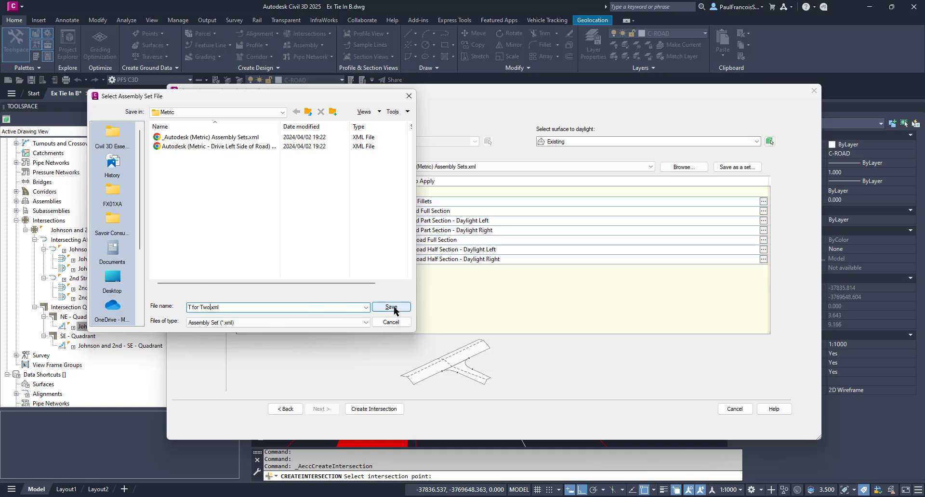
{"action": "left_click", "coordinate": [394, 307]}
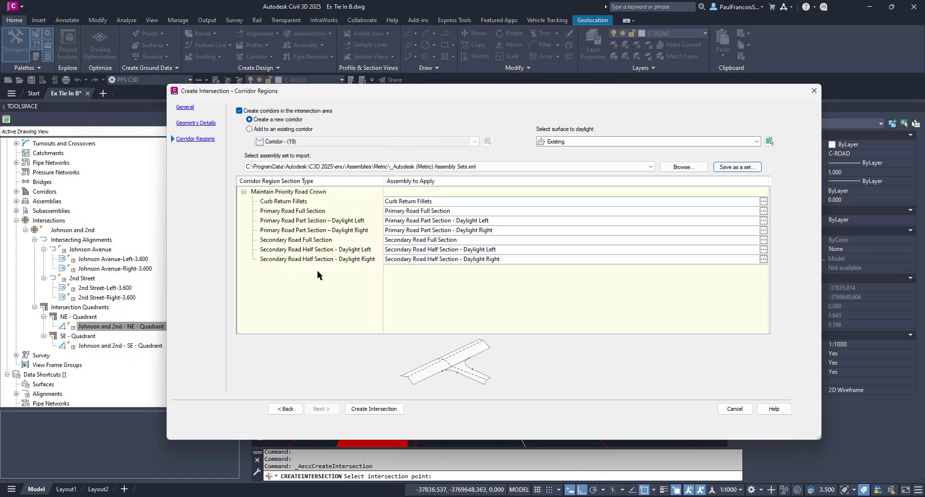
{"action": "left_click", "coordinate": [735, 409]}
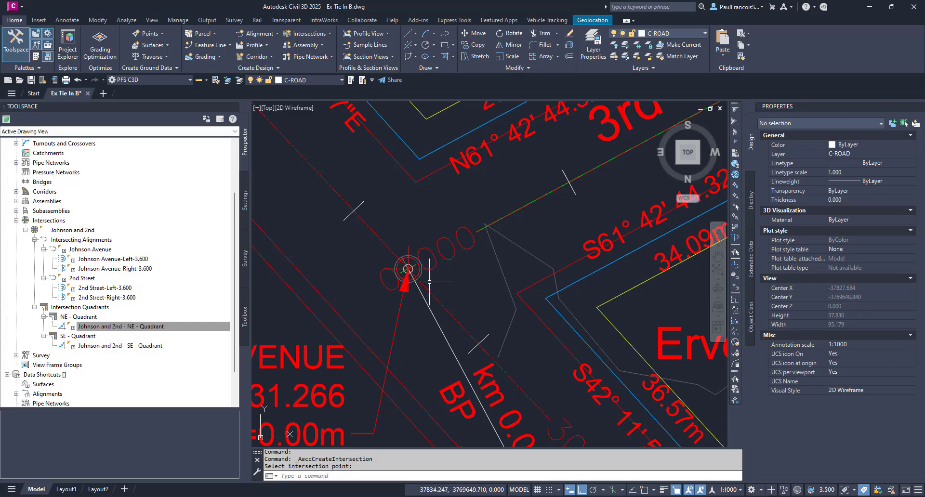
Start creating an intersection at the point where the 4th Street alignment begins on Johnson Avenue.
{"action": "scroll", "coordinate": [430, 282], "scroll_direction": "down", "scroll_amount": 10}
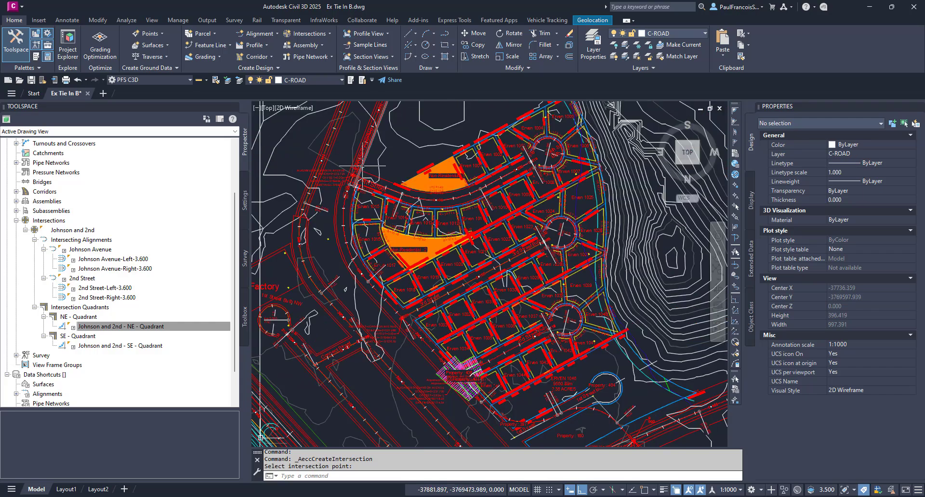
{"action": "scroll", "coordinate": [346, 159], "scroll_direction": "up", "scroll_amount": 6}
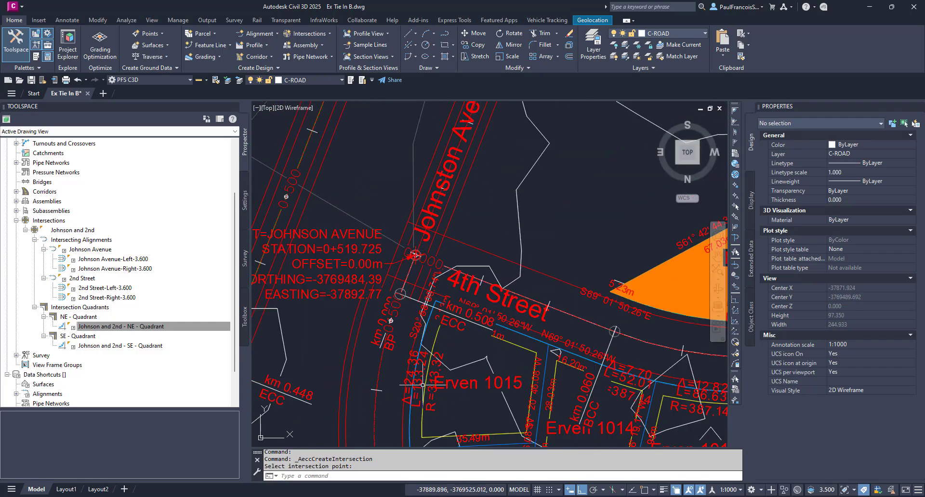
{"action": "scroll", "coordinate": [422, 385], "scroll_direction": "up", "scroll_amount": 3}
{"action": "scroll", "coordinate": [373, 310], "scroll_direction": "down", "scroll_amount": 3}
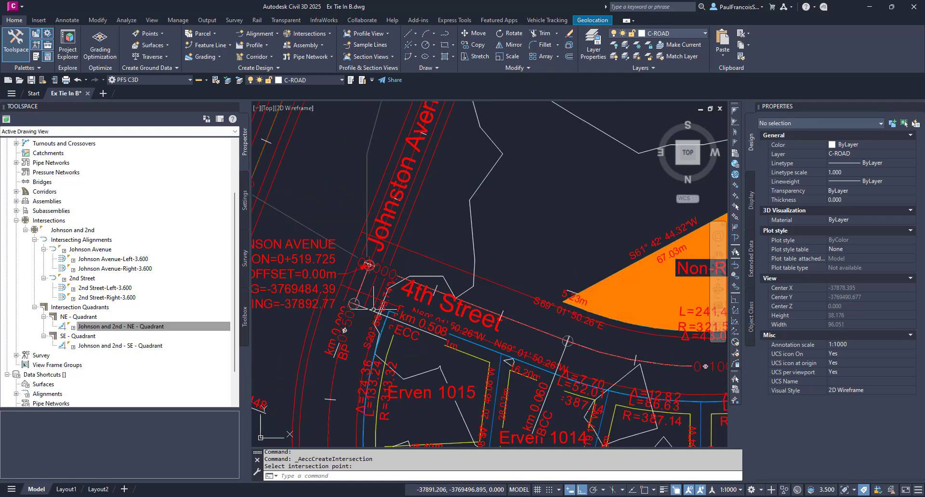
{"action": "scroll", "coordinate": [369, 267], "scroll_direction": "up", "scroll_amount": 3}
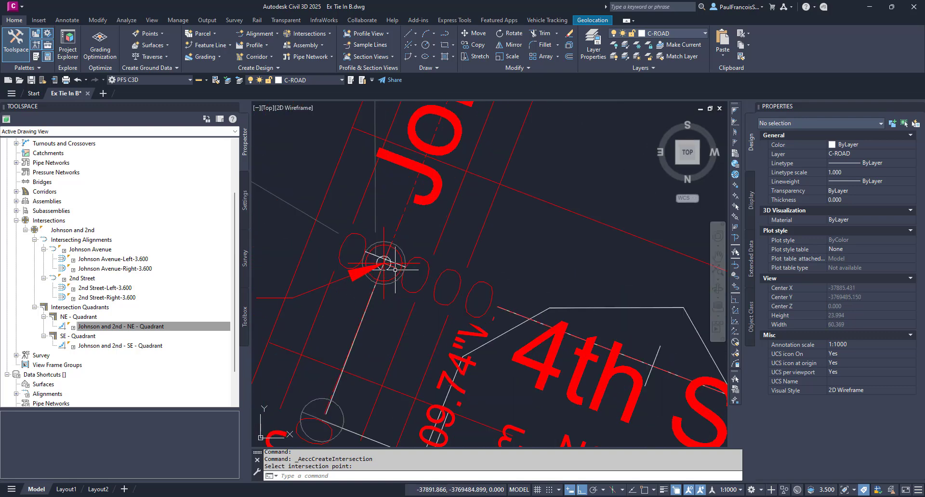
{"action": "scroll", "coordinate": [395, 270], "scroll_direction": "up", "scroll_amount": 6}
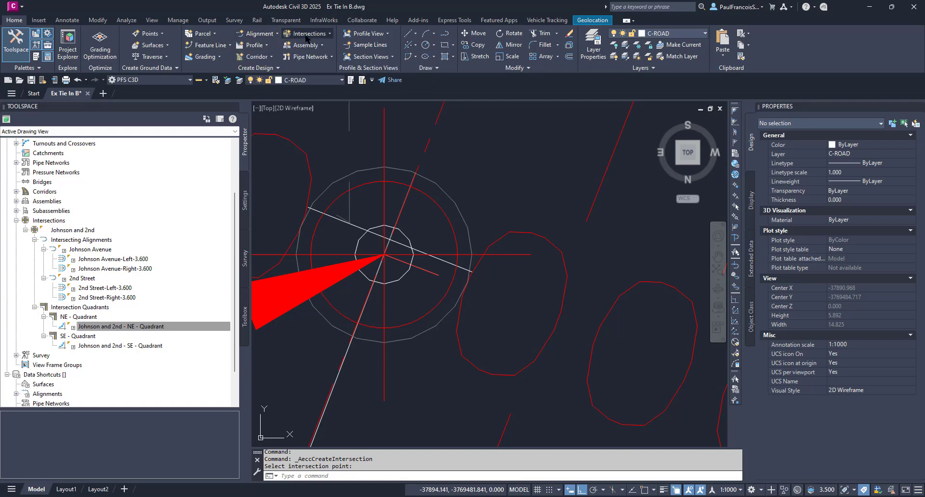
{"action": "left_click", "coordinate": [254, 34]}
{"action": "left_click", "coordinate": [308, 35]}
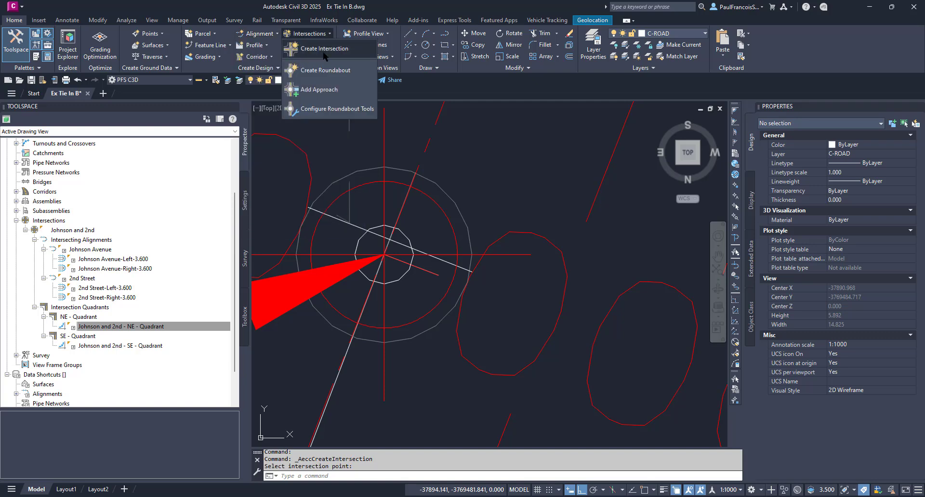
{"action": "left_click", "coordinate": [323, 50]}
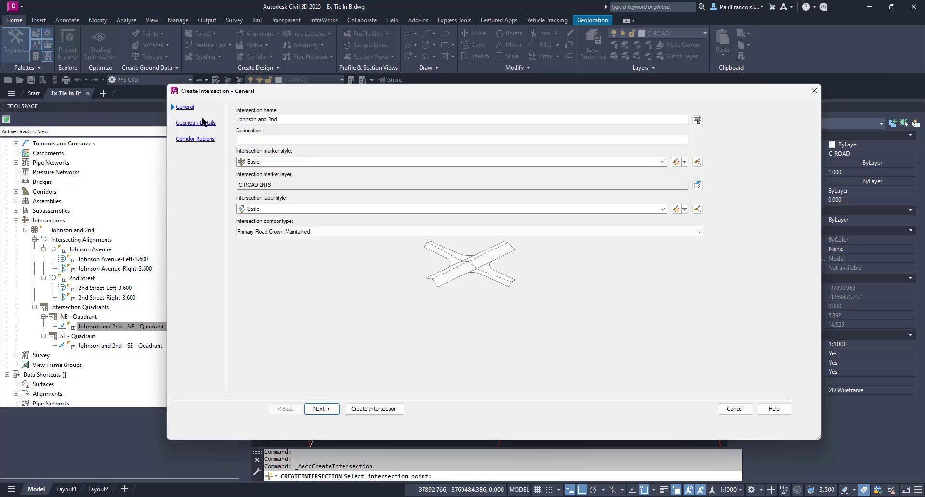
Load the T for Two.xml assembly set for the intersection's corridor regions.
{"action": "left_click", "coordinate": [321, 408]}
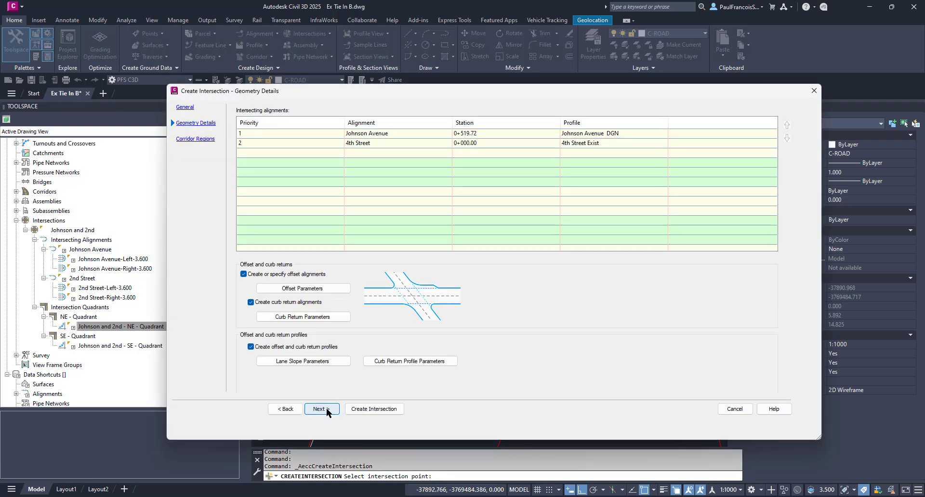
{"action": "left_click", "coordinate": [321, 409]}
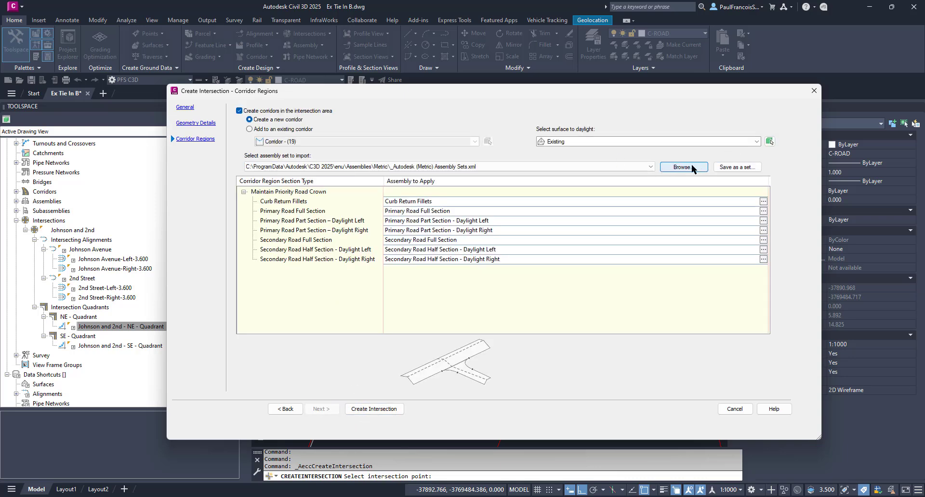
{"action": "left_click", "coordinate": [691, 167]}
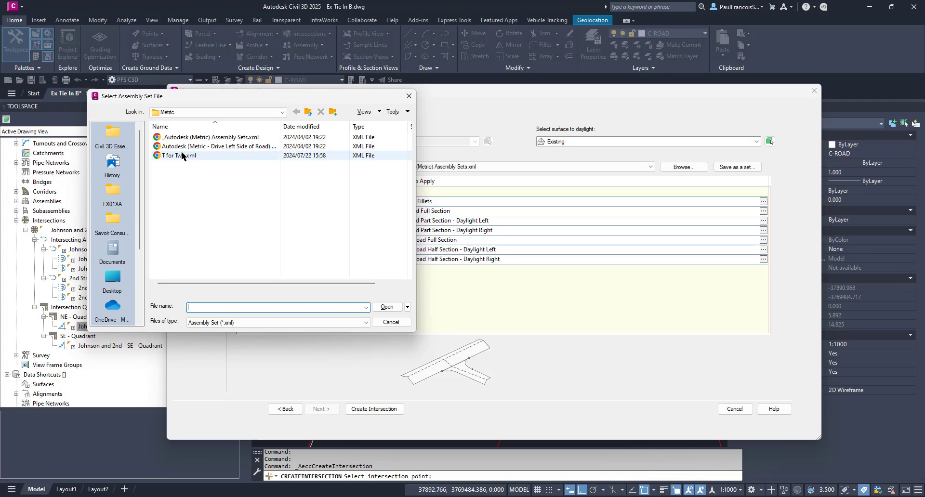
{"action": "left_click", "coordinate": [182, 155]}
{"action": "left_click", "coordinate": [387, 307]}
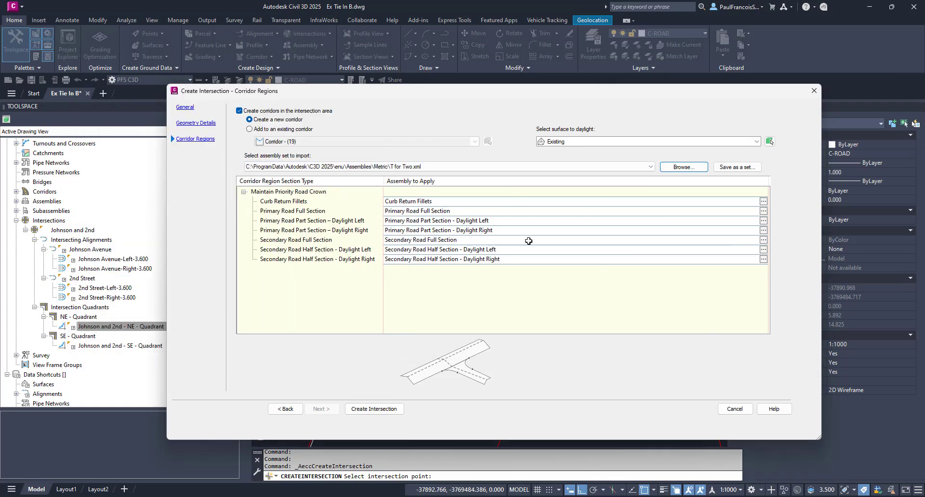
Review the Johnson Avenue and 4th Street offset parameters and try to create the intersection, choosing to specify design profiles.
{"action": "left_click", "coordinate": [196, 123]}
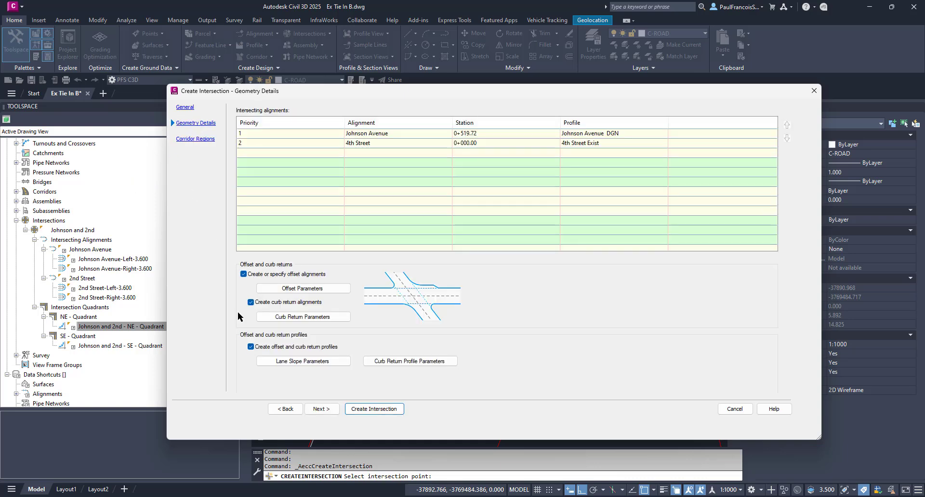
{"action": "left_click", "coordinate": [296, 289]}
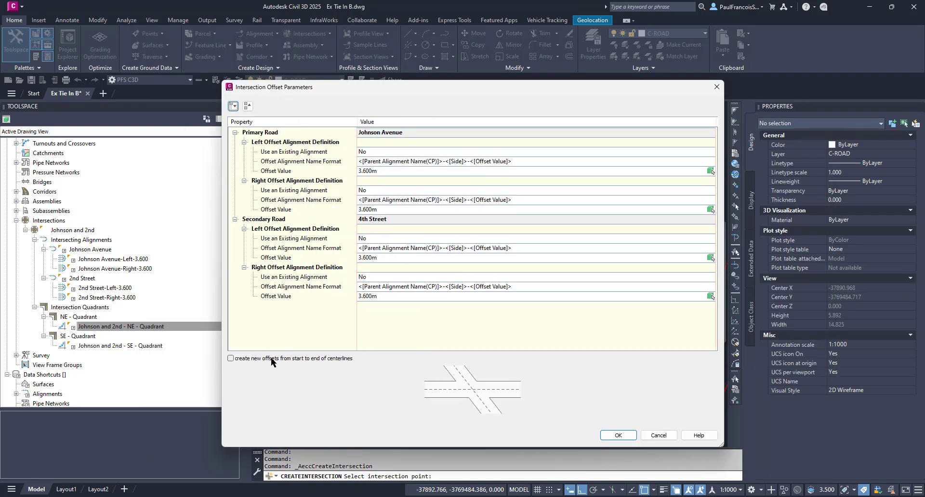
{"action": "left_click", "coordinate": [716, 87]}
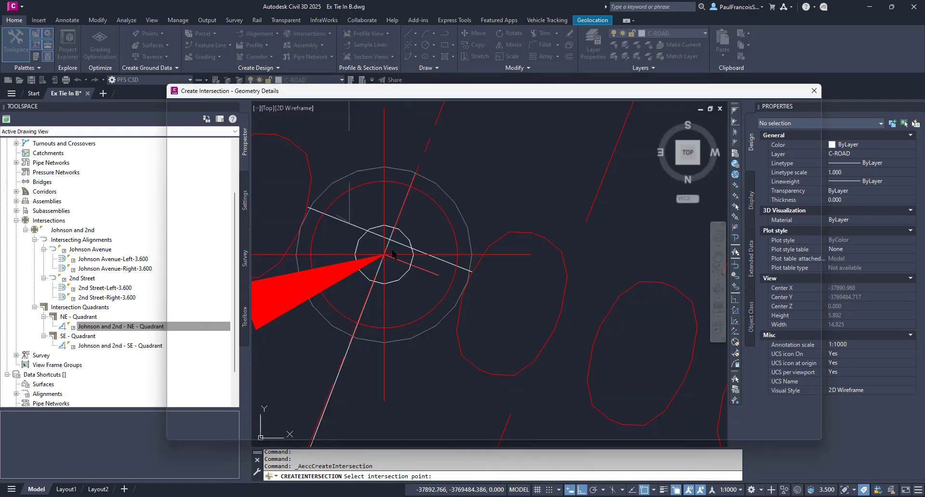
{"action": "left_click", "coordinate": [190, 139]}
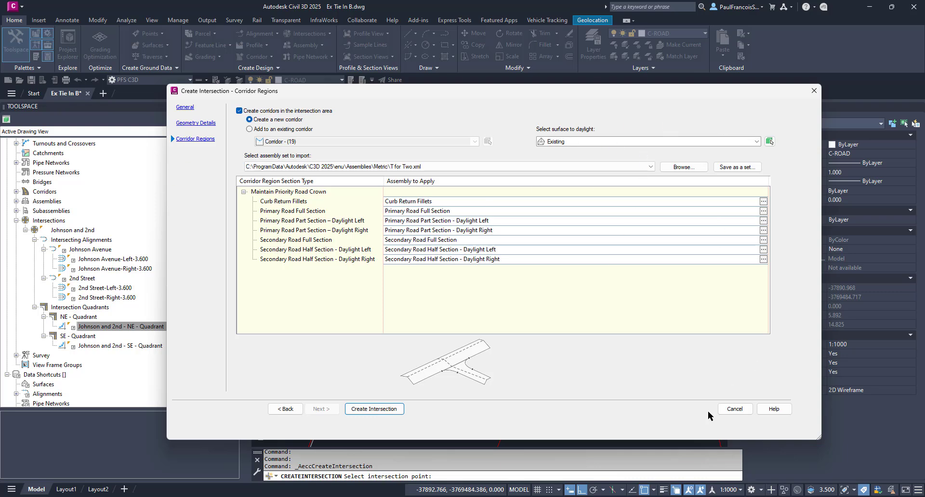
{"action": "left_click", "coordinate": [370, 410]}
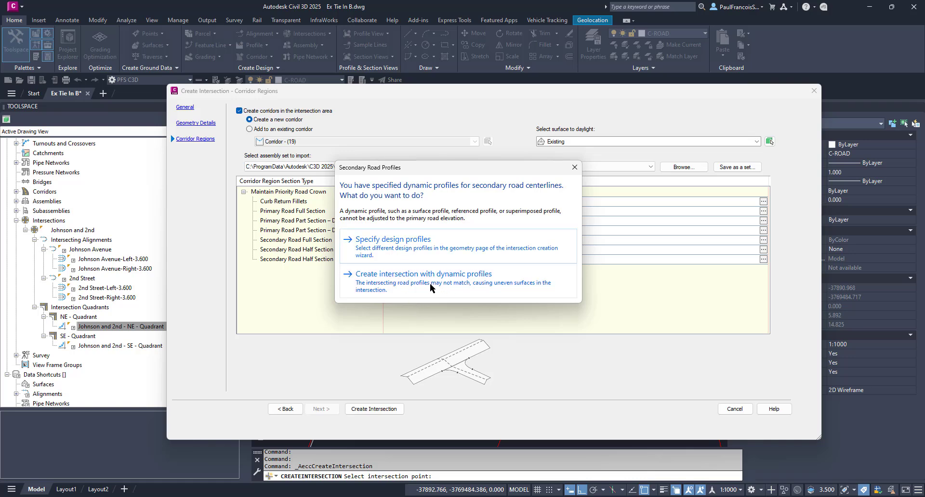
{"action": "left_click", "coordinate": [384, 249]}
Name the intersection Johnson and 4th, with Primary Road Crown Maintained as its corridor type.
{"action": "left_click", "coordinate": [185, 107]}
{"action": "left_click", "coordinate": [312, 232]}
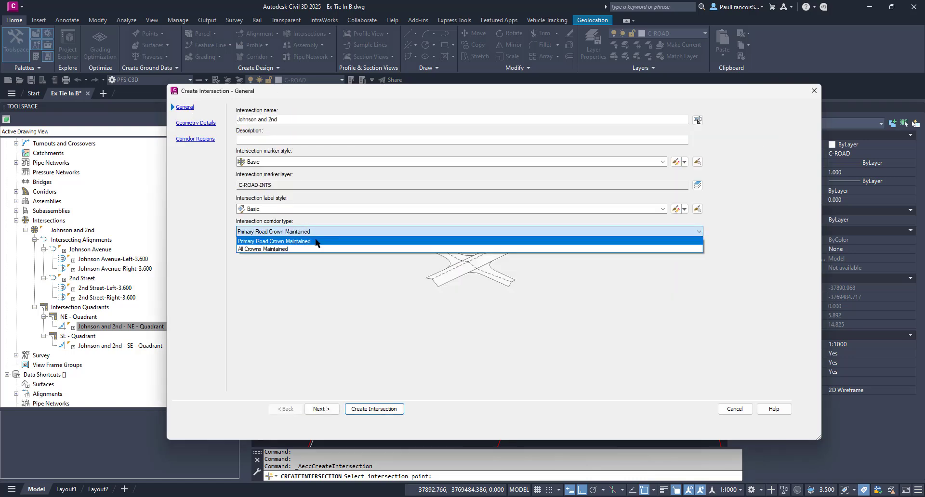
{"action": "left_click", "coordinate": [287, 243]}
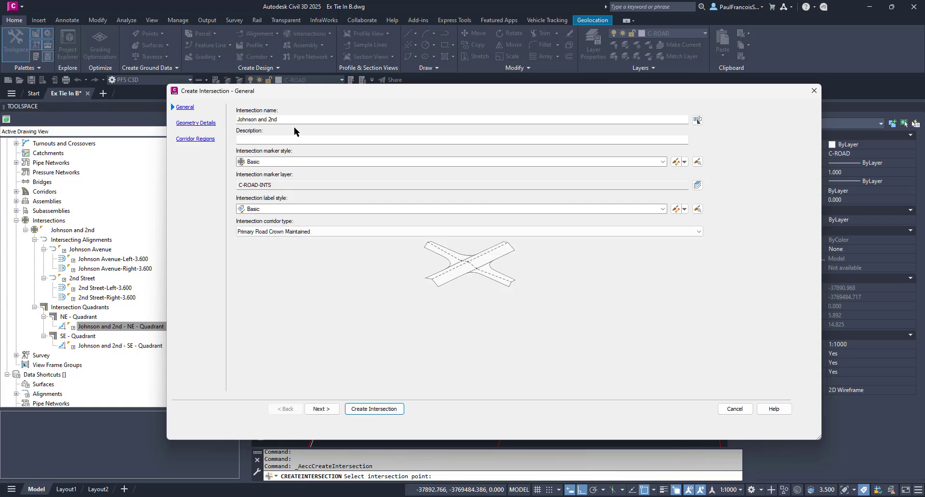
{"action": "left_click", "coordinate": [269, 119]}
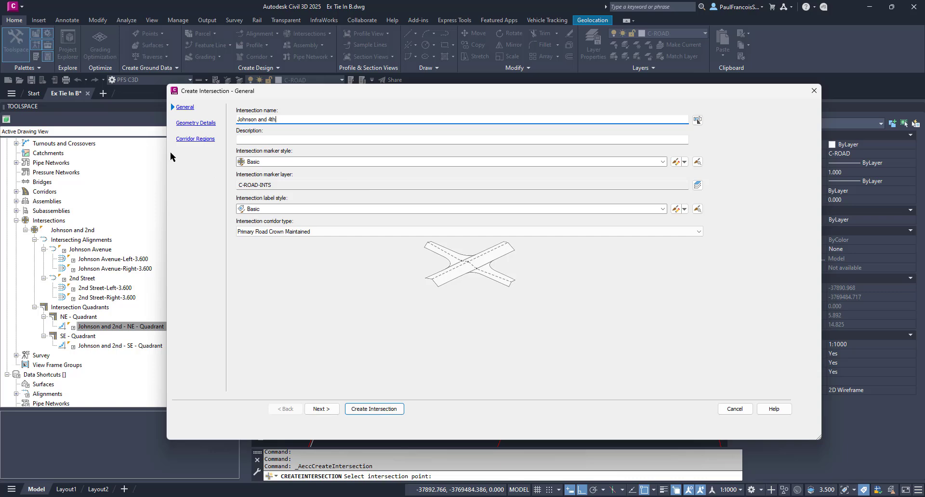
Try to create the Johnson and 4th intersection with dynamic profiles, and close the wizard.
{"action": "left_click", "coordinate": [188, 123]}
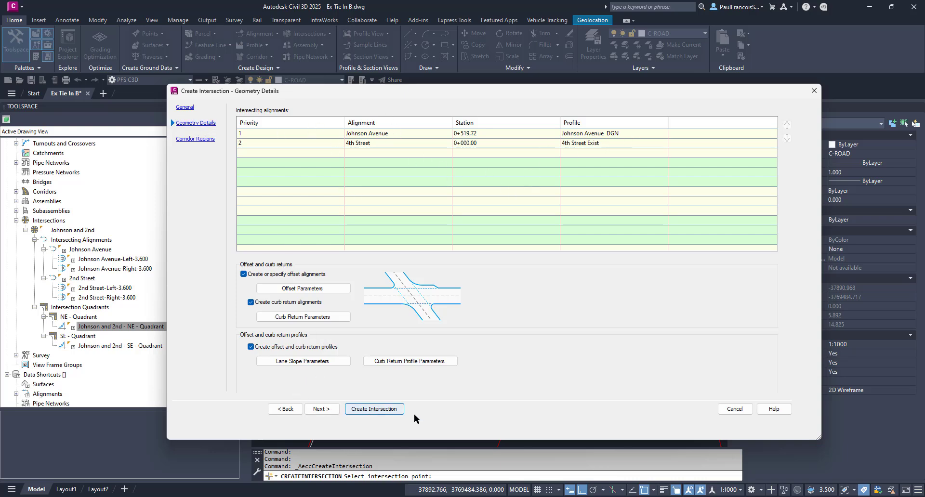
{"action": "left_click", "coordinate": [322, 409]}
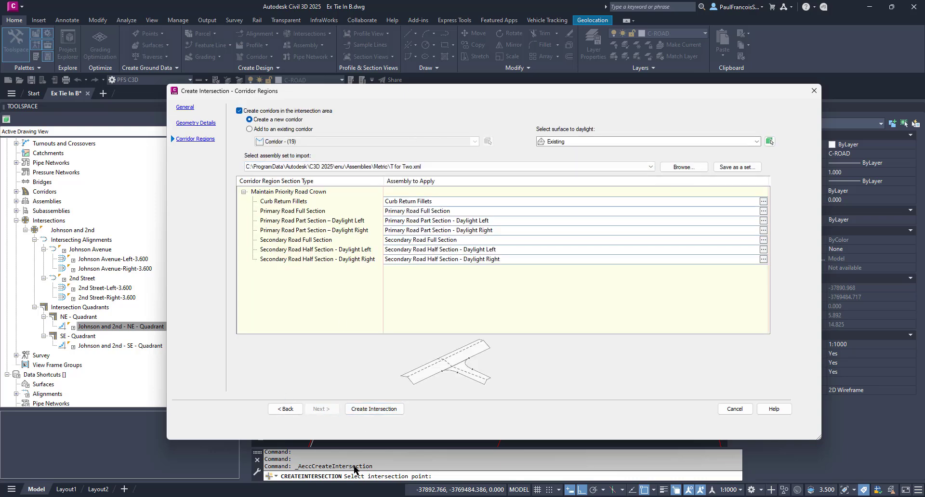
{"action": "left_click", "coordinate": [374, 411]}
{"action": "left_click", "coordinate": [434, 273]}
{"action": "left_click", "coordinate": [807, 92]}
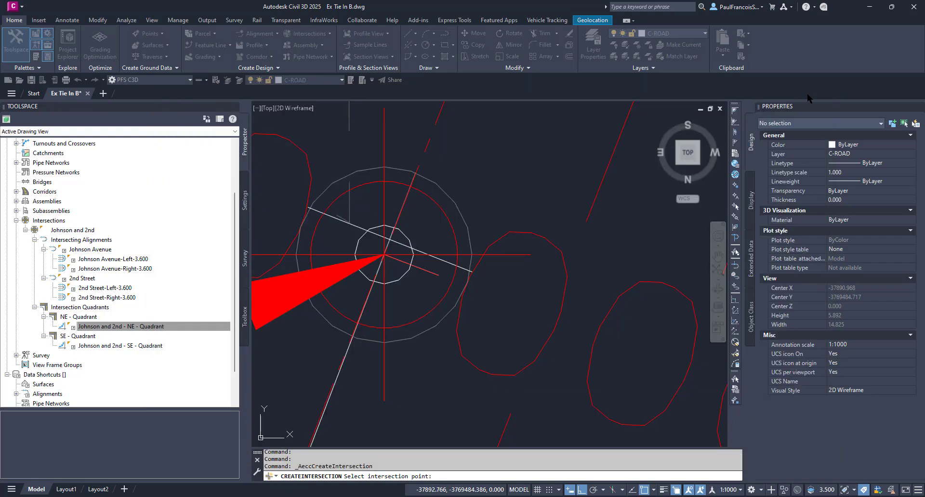
Start a new intersection at the point where the 3rd Street alignment meets Johnson Avenue.
{"action": "scroll", "coordinate": [434, 347], "scroll_direction": "down", "scroll_amount": 8}
{"action": "scroll", "coordinate": [434, 347], "scroll_direction": "down", "scroll_amount": 8}
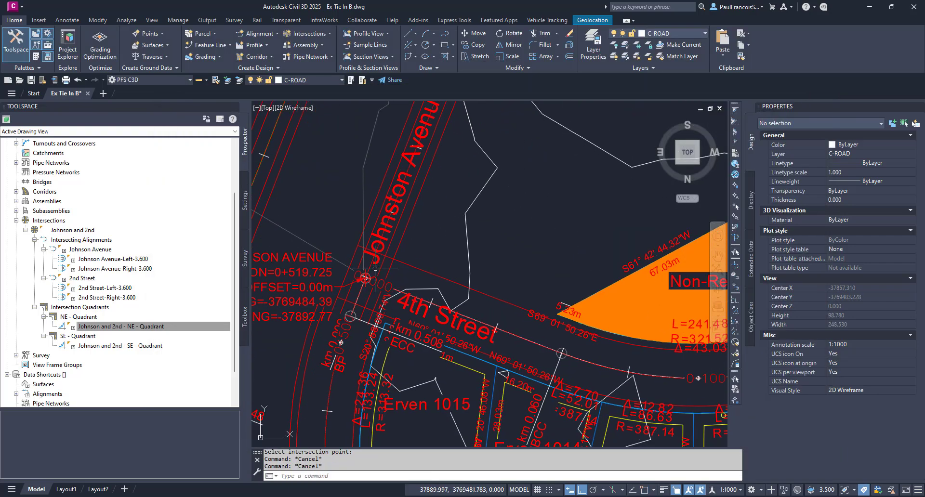
{"action": "scroll", "coordinate": [410, 254], "scroll_direction": "down", "scroll_amount": 2}
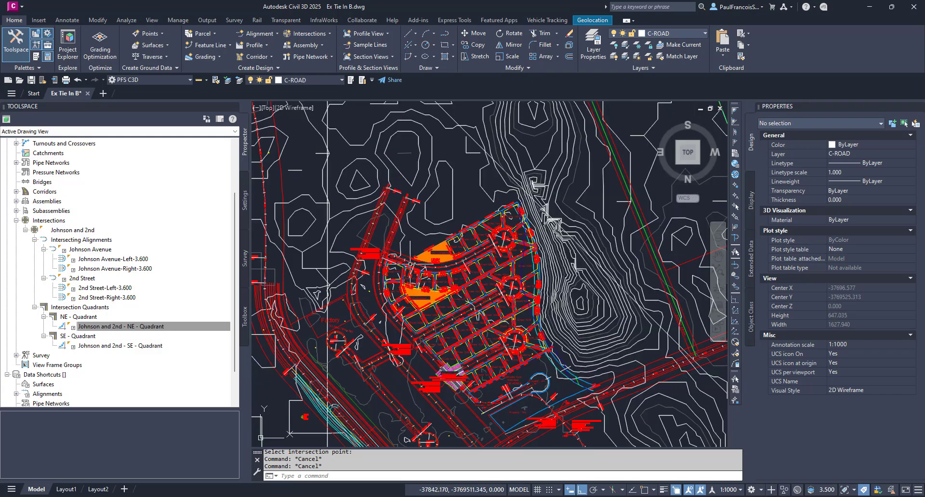
{"action": "scroll", "coordinate": [410, 254], "scroll_direction": "down", "scroll_amount": 4}
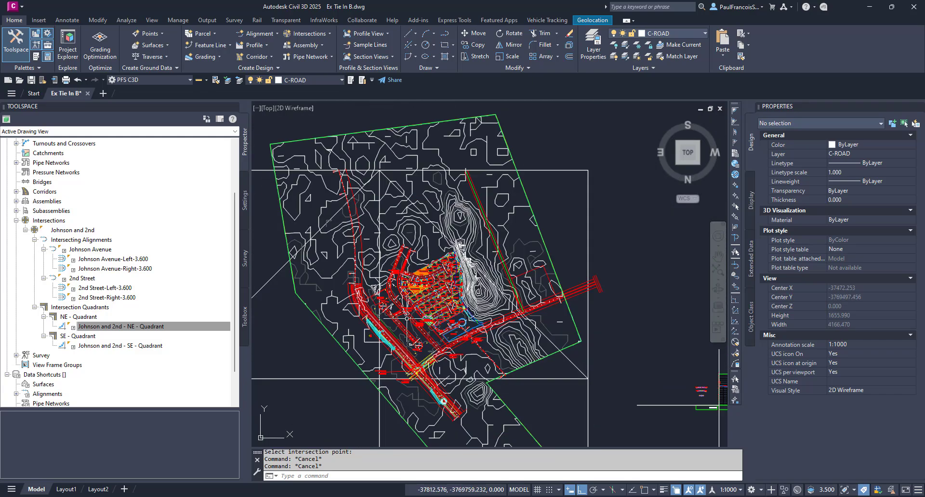
{"action": "scroll", "coordinate": [407, 318], "scroll_direction": "up", "scroll_amount": 12}
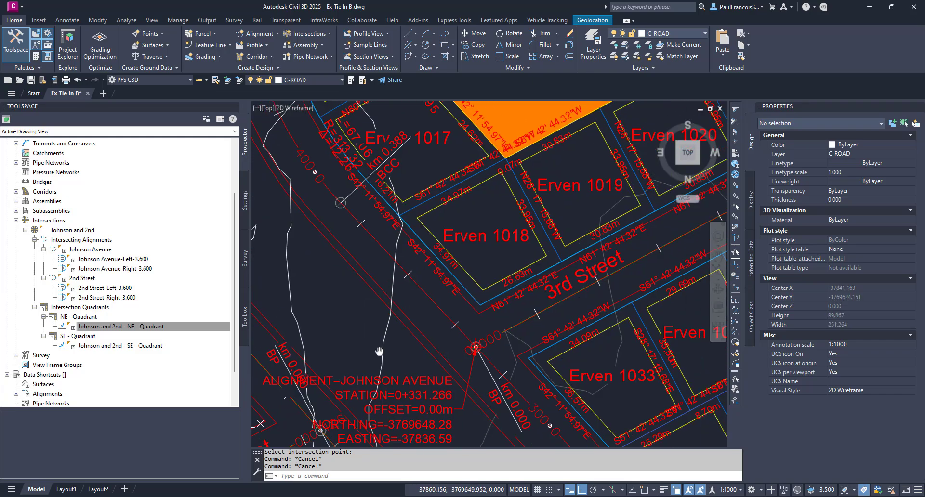
{"action": "scroll", "coordinate": [379, 351], "scroll_direction": "down", "scroll_amount": 3}
{"action": "scroll", "coordinate": [570, 358], "scroll_direction": "up", "scroll_amount": 5}
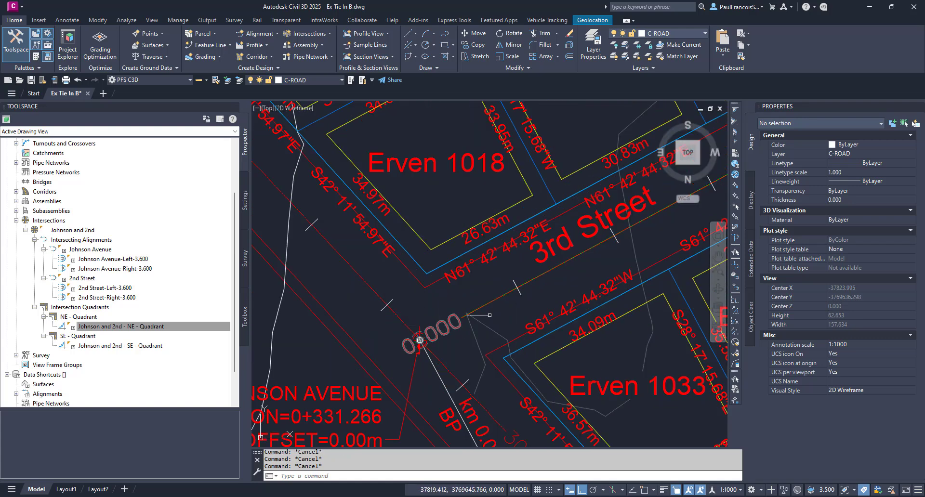
{"action": "left_click", "coordinate": [266, 34]}
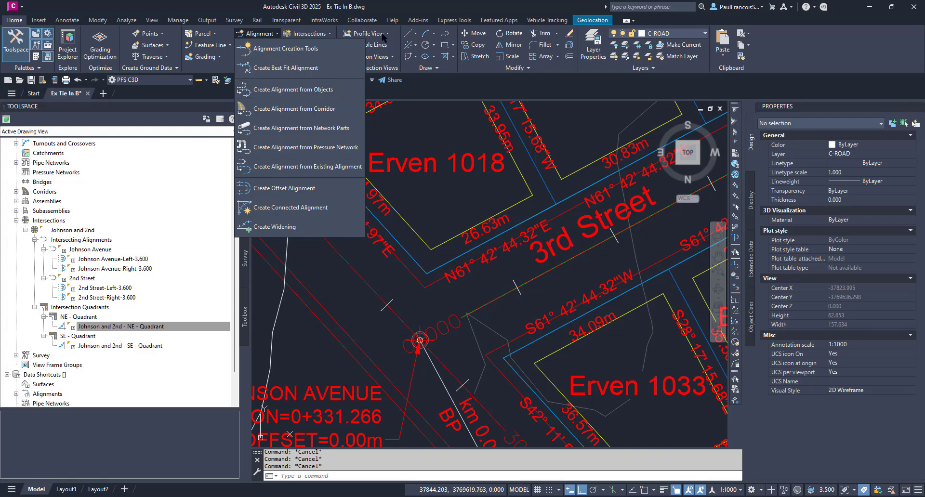
{"action": "left_click", "coordinate": [316, 34]}
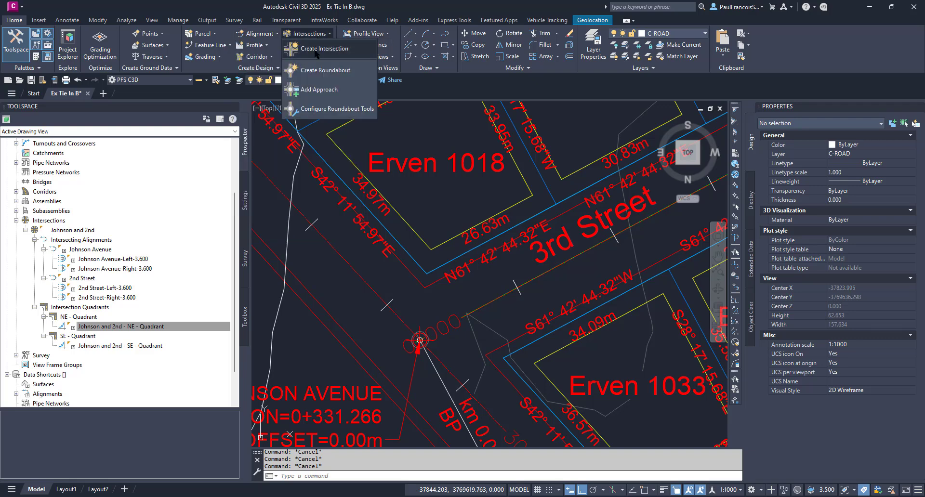
{"action": "left_click", "coordinate": [324, 49]}
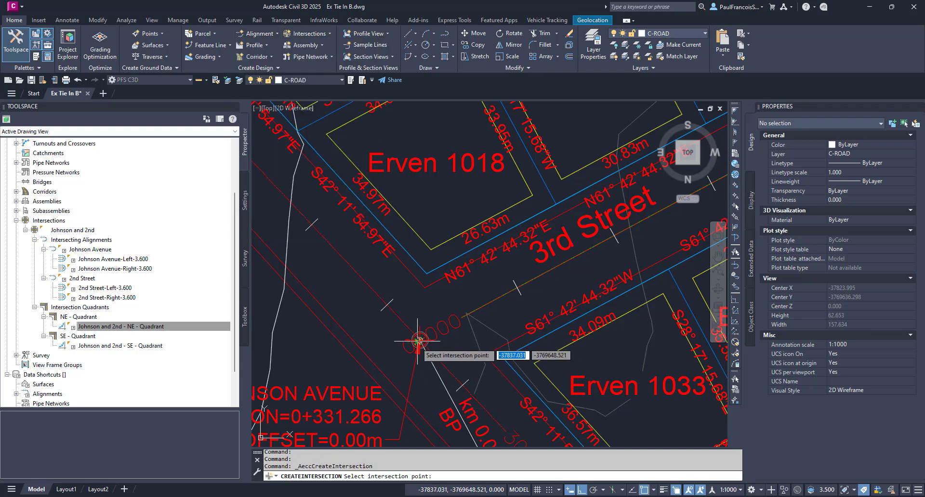
{"action": "scroll", "coordinate": [418, 341], "scroll_direction": "up", "scroll_amount": 10}
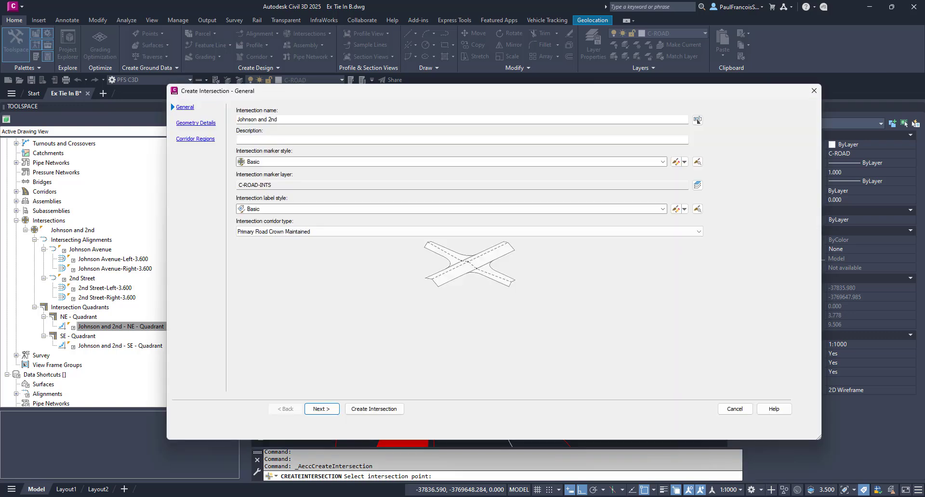
Load the T for Two.xml assembly set for the corridor regions and create the Johnson Avenue and 3rd Street intersection.
{"action": "left_click", "coordinate": [195, 138]}
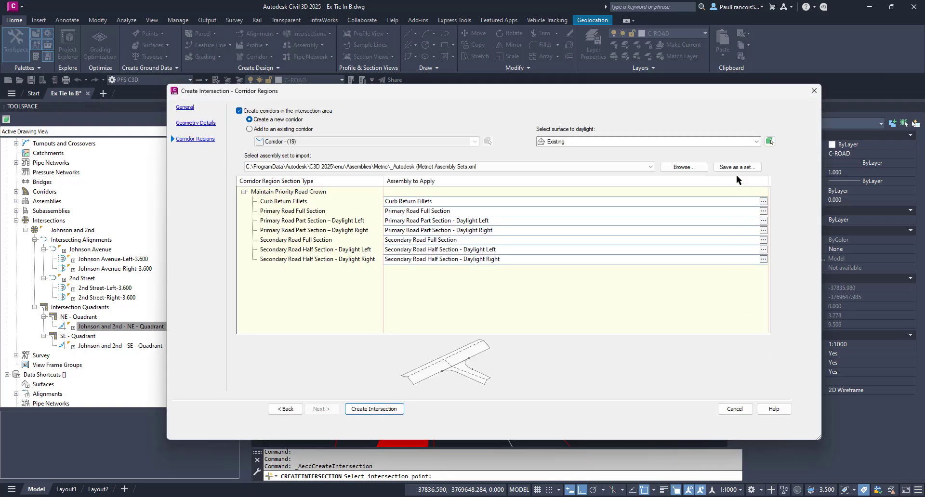
{"action": "left_click", "coordinate": [687, 170]}
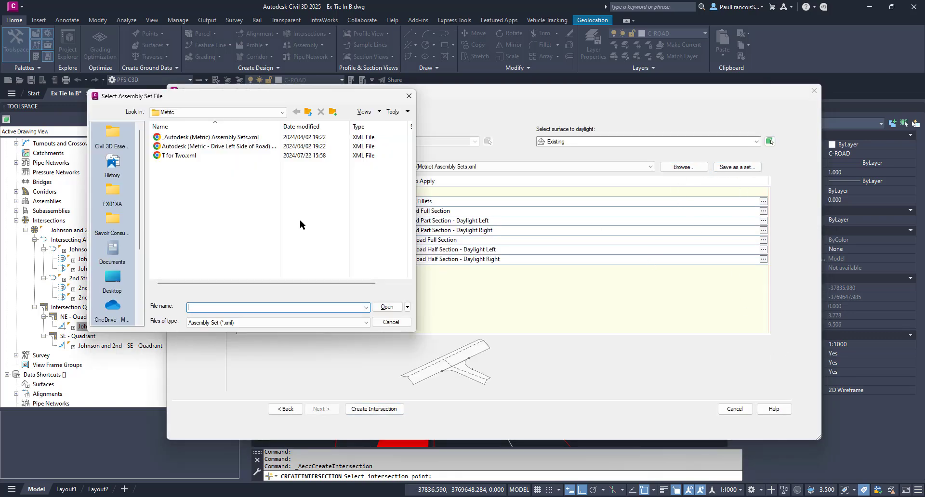
{"action": "left_click", "coordinate": [175, 155]}
{"action": "left_click", "coordinate": [388, 306]}
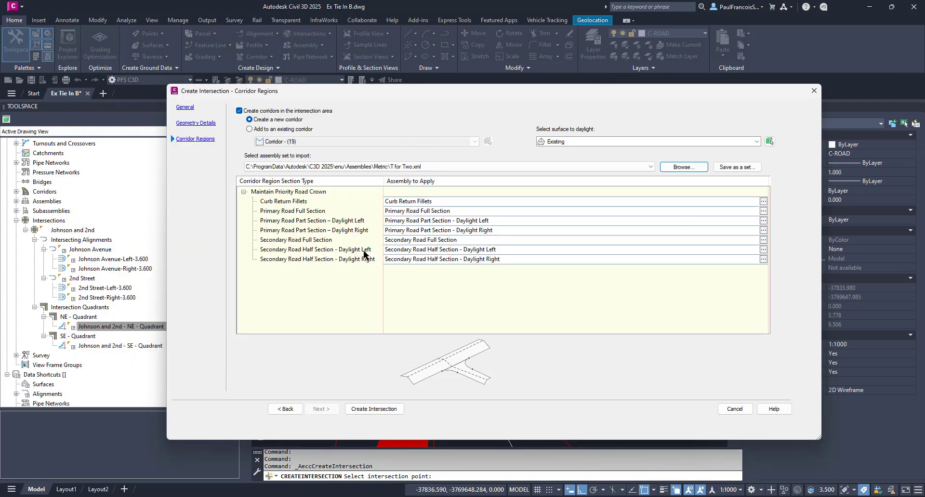
{"action": "left_click", "coordinate": [394, 409]}
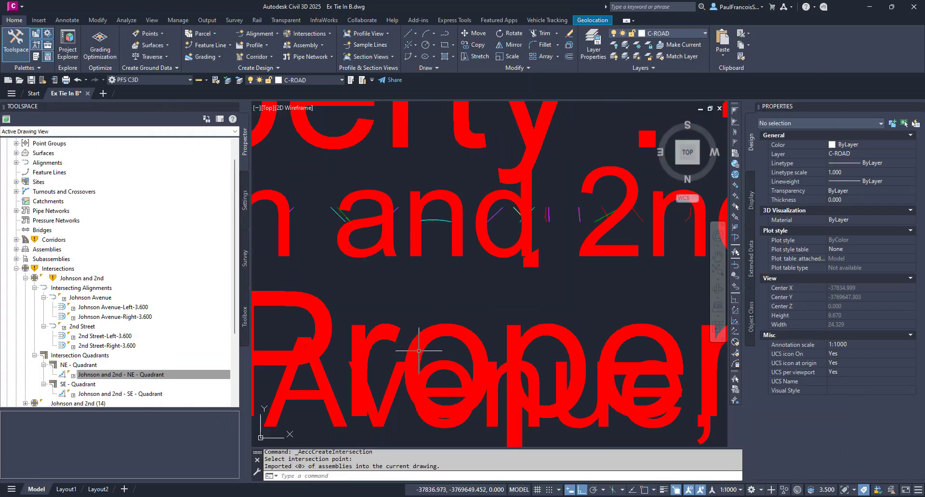
{"action": "scroll", "coordinate": [418, 350], "scroll_direction": "down", "scroll_amount": 20}
{"action": "key", "text": "Escape"}
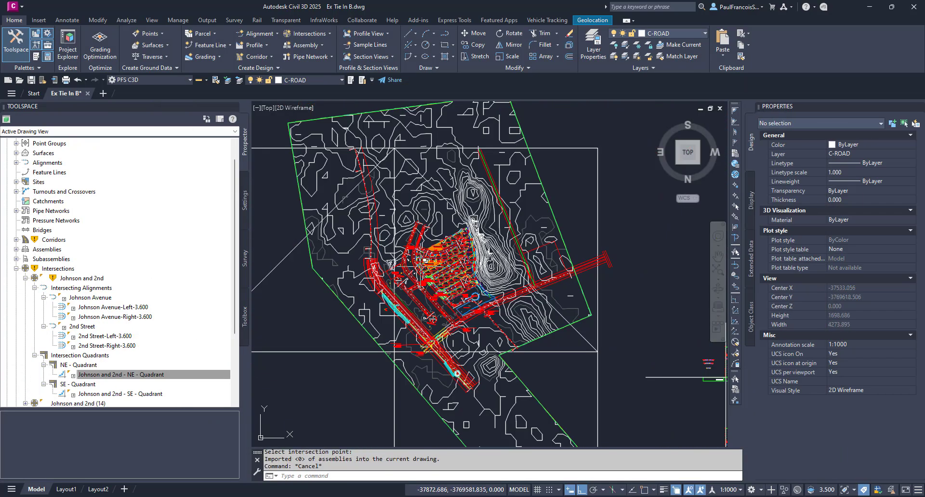
Examine the longsection profile views of the side streets, including 3rd Street, 3rd Street Bulb and 4th Street.
{"action": "scroll", "coordinate": [420, 268], "scroll_direction": "down", "scroll_amount": 6}
{"action": "middle_click_drag", "start_coordinate": [519, 345], "coordinate": [485, 308]}
{"action": "scroll", "coordinate": [480, 361], "scroll_direction": "up", "scroll_amount": 13}
{"action": "middle_click_drag", "start_coordinate": [397, 305], "coordinate": [597, 298]}
{"action": "scroll", "coordinate": [517, 280], "scroll_direction": "down", "scroll_amount": 4}
{"action": "scroll", "coordinate": [460, 367], "scroll_direction": "up", "scroll_amount": 8}
{"action": "mouse_move", "coordinate": [453, 421]}
{"action": "middle_mouse_down"}
{"action": "mouse_move", "coordinate": [458, 368]}
{"action": "mouse_move", "coordinate": [436, 301]}
{"action": "middle_mouse_up"}
{"action": "scroll", "coordinate": [450, 339], "scroll_direction": "down", "scroll_amount": 10}
{"action": "scroll", "coordinate": [434, 188], "scroll_direction": "up", "scroll_amount": 6}
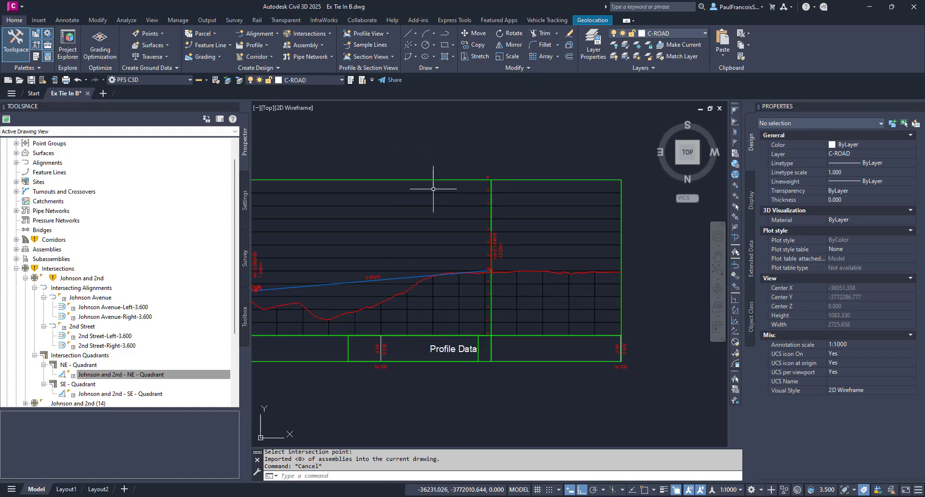
{"action": "scroll", "coordinate": [496, 392], "scroll_direction": "down", "scroll_amount": 5}
{"action": "scroll", "coordinate": [511, 335], "scroll_direction": "up", "scroll_amount": 10}
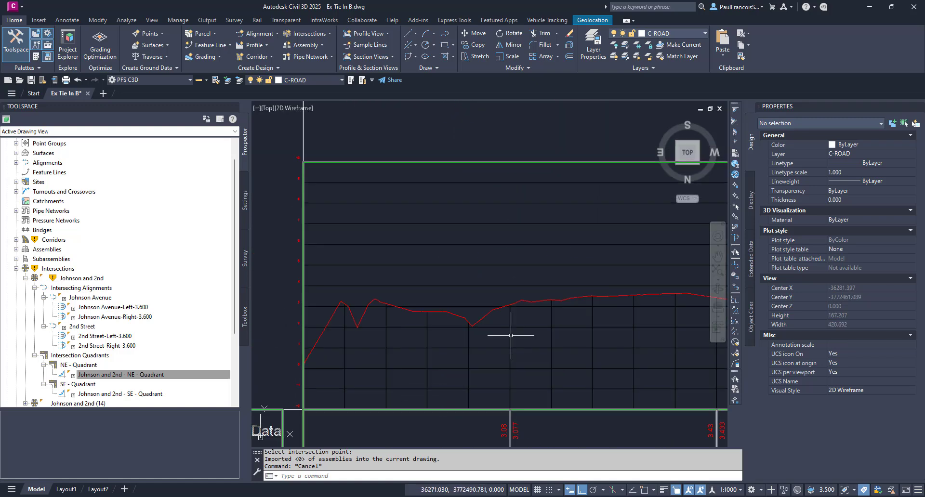
{"action": "scroll", "coordinate": [478, 287], "scroll_direction": "down", "scroll_amount": 4}
{"action": "middle_click_drag", "start_coordinate": [484, 309], "coordinate": [467, 201]}
{"action": "scroll", "coordinate": [485, 369], "scroll_direction": "up", "scroll_amount": 8}
{"action": "scroll", "coordinate": [494, 344], "scroll_direction": "down", "scroll_amount": 4}
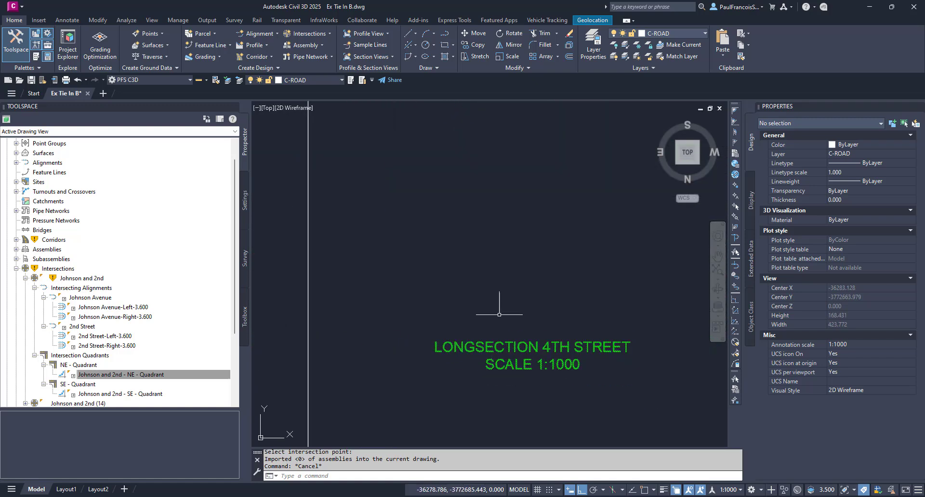
{"action": "scroll", "coordinate": [499, 314], "scroll_direction": "down", "scroll_amount": 3}
{"action": "middle_click_drag", "start_coordinate": [525, 269], "coordinate": [496, 371]}
{"action": "scroll", "coordinate": [496, 371], "scroll_direction": "down", "scroll_amount": 2}
{"action": "middle_click_drag", "start_coordinate": [506, 315], "coordinate": [493, 401]}
{"action": "mouse_move", "coordinate": [609, 373]}
{"action": "middle_mouse_down"}
{"action": "mouse_move", "coordinate": [423, 374]}
{"action": "mouse_move", "coordinate": [480, 373]}
{"action": "middle_mouse_up"}
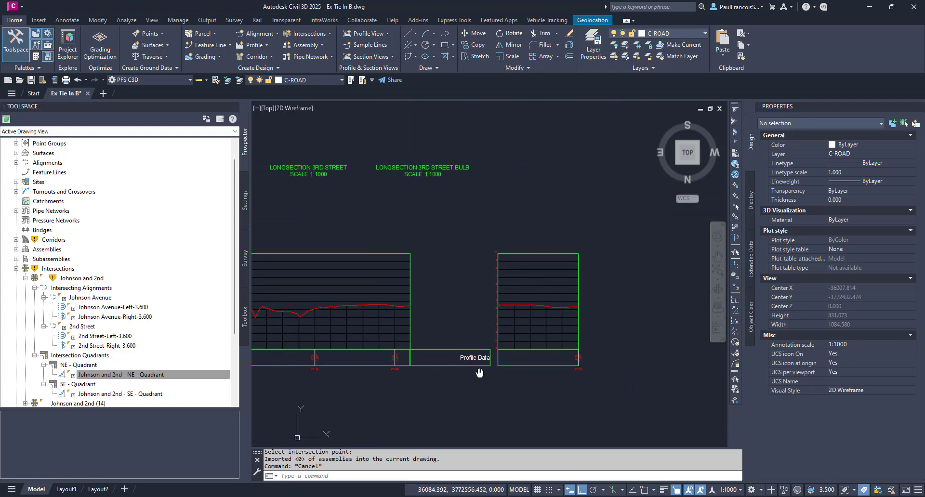
{"action": "scroll", "coordinate": [536, 382], "scroll_direction": "down", "scroll_amount": 6}
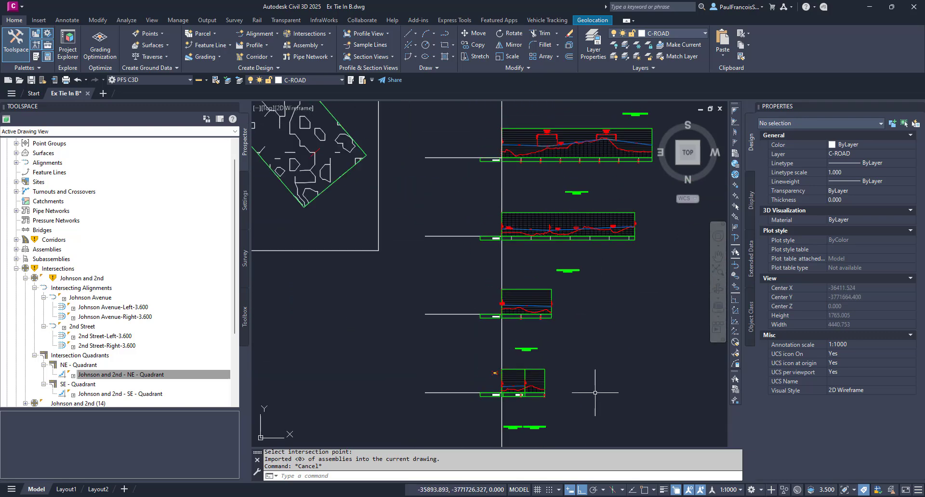
Examine the intersection corridors in plan where 3rd Street and 2nd Street meet Johnson Avenue.
{"action": "mouse_move", "coordinate": [444, 217]}
{"action": "middle_mouse_down"}
{"action": "mouse_move", "coordinate": [459, 308]}
{"action": "mouse_move", "coordinate": [645, 424]}
{"action": "middle_mouse_up"}
{"action": "scroll", "coordinate": [501, 356], "scroll_direction": "down", "scroll_amount": 8}
{"action": "scroll", "coordinate": [446, 244], "scroll_direction": "up", "scroll_amount": 6}
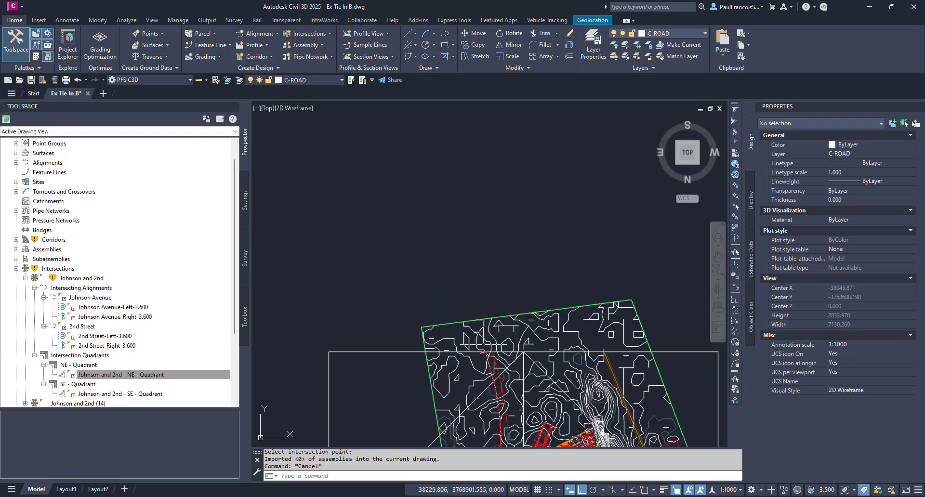
{"action": "scroll", "coordinate": [483, 343], "scroll_direction": "up", "scroll_amount": 10}
{"action": "mouse_move", "coordinate": [482, 332]}
{"action": "middle_mouse_down"}
{"action": "mouse_move", "coordinate": [479, 290]}
{"action": "mouse_move", "coordinate": [383, 354]}
{"action": "middle_mouse_up"}
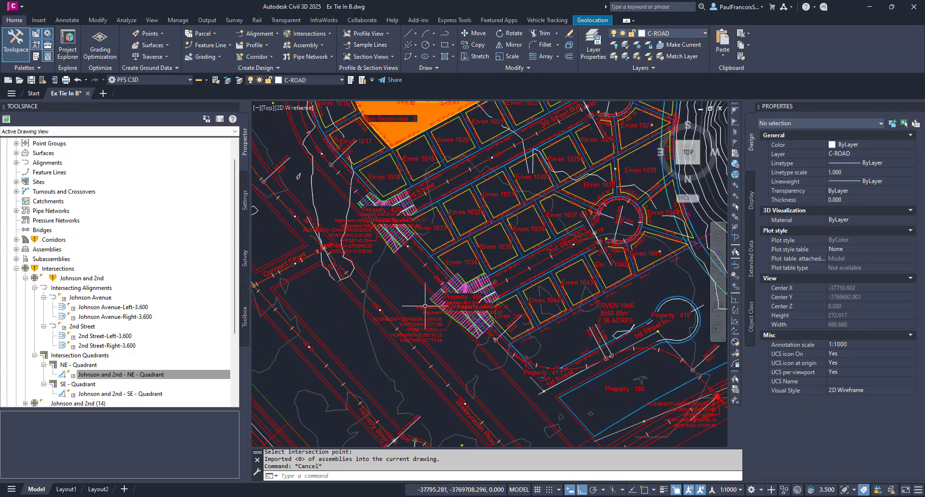
{"action": "scroll", "coordinate": [393, 176], "scroll_direction": "up", "scroll_amount": 6}
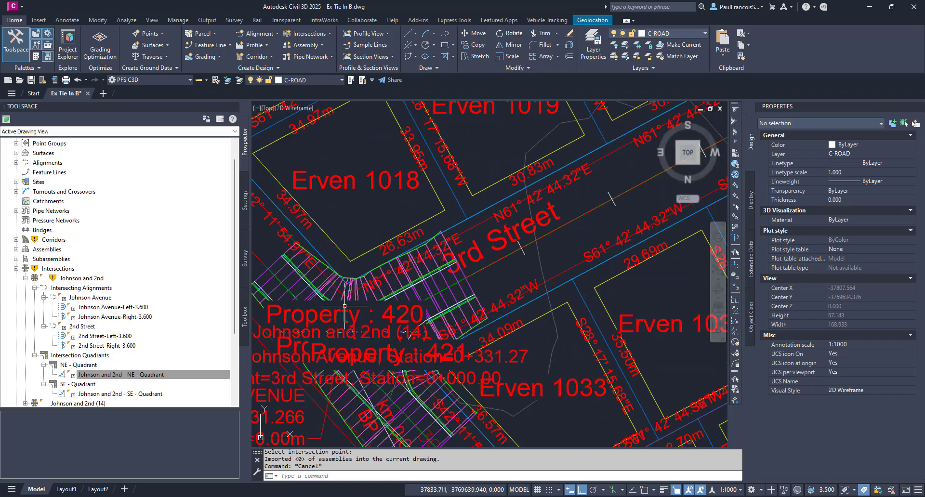
{"action": "scroll", "coordinate": [344, 306], "scroll_direction": "down", "scroll_amount": 3}
{"action": "scroll", "coordinate": [359, 262], "scroll_direction": "up", "scroll_amount": 5}
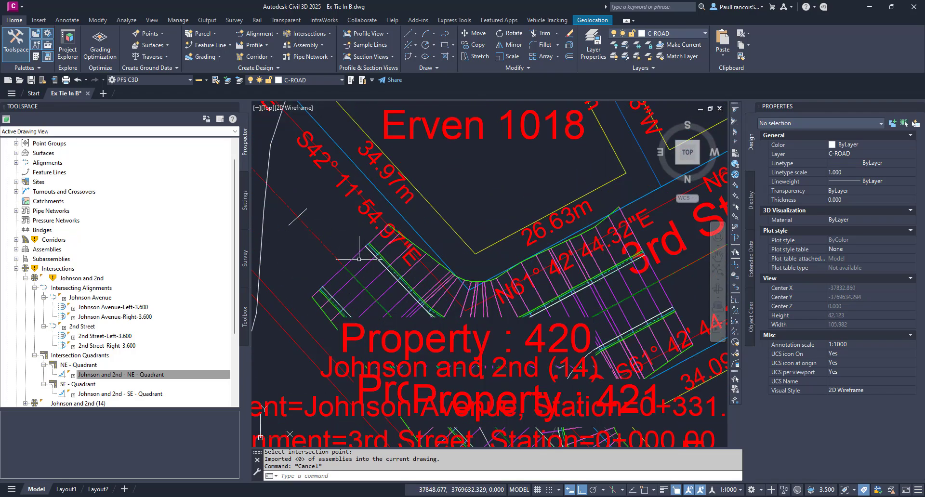
{"action": "scroll", "coordinate": [346, 277], "scroll_direction": "down", "scroll_amount": 4}
{"action": "middle_click_drag", "start_coordinate": [385, 306], "coordinate": [337, 246]}
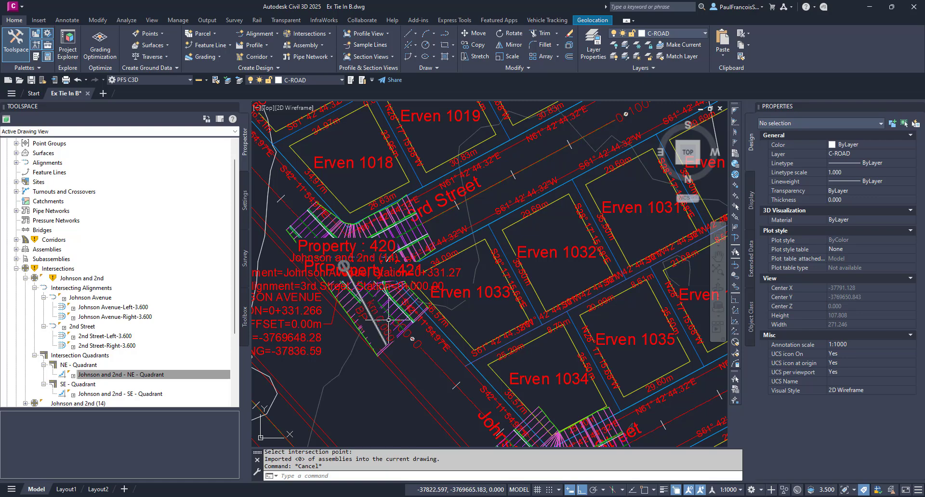
{"action": "middle_click_drag", "start_coordinate": [401, 305], "coordinate": [421, 289]}
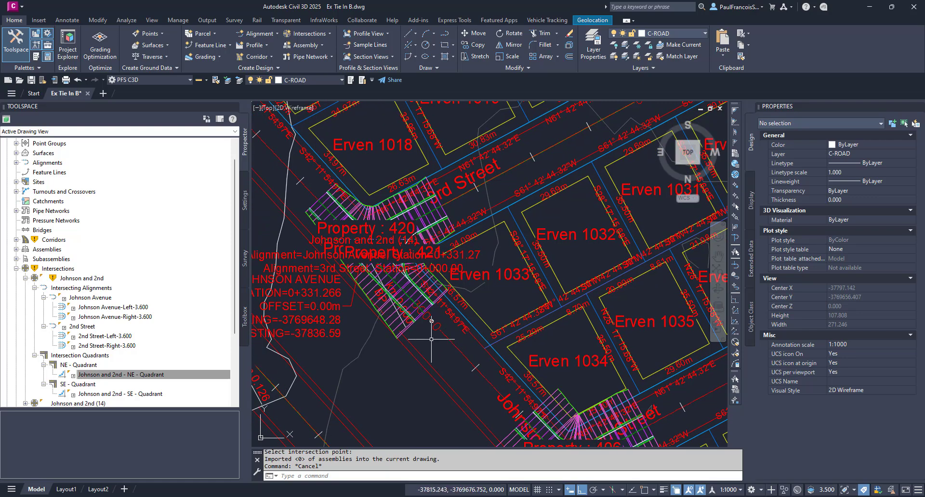
{"action": "middle_click_drag", "start_coordinate": [480, 363], "coordinate": [443, 237]}
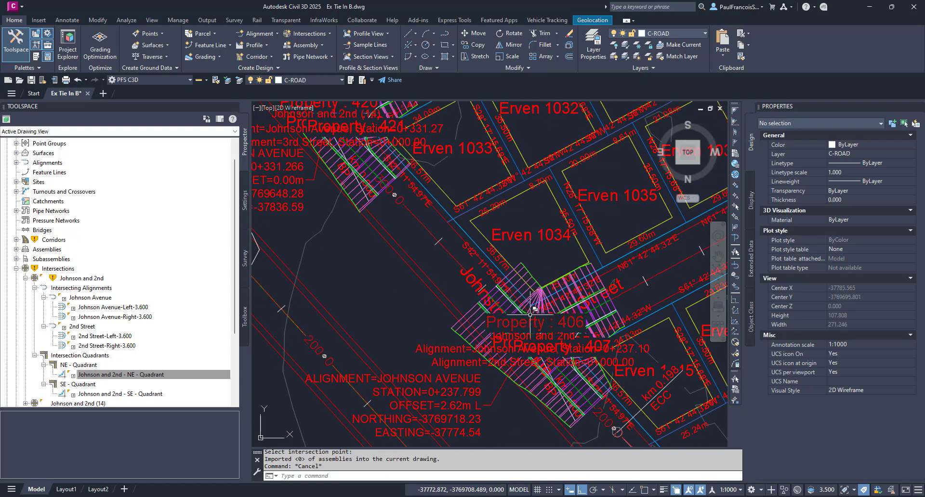
{"action": "scroll", "coordinate": [522, 313], "scroll_direction": "down", "scroll_amount": 4}
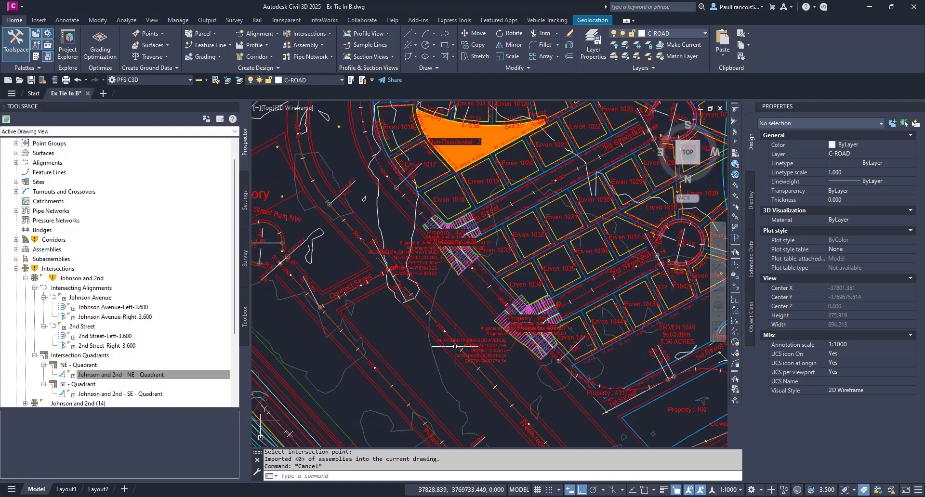
{"action": "mouse_move", "coordinate": [461, 323]}
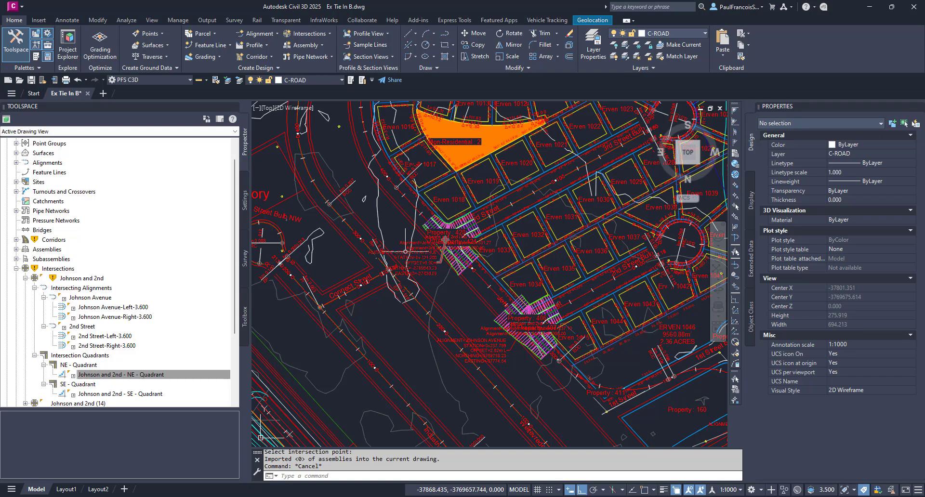
{"action": "scroll", "coordinate": [460, 309], "scroll_direction": "down", "scroll_amount": 2}
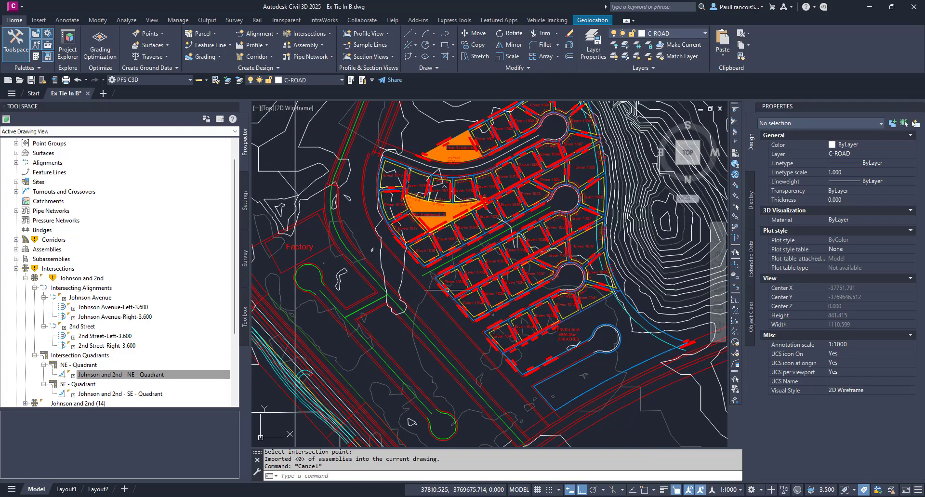